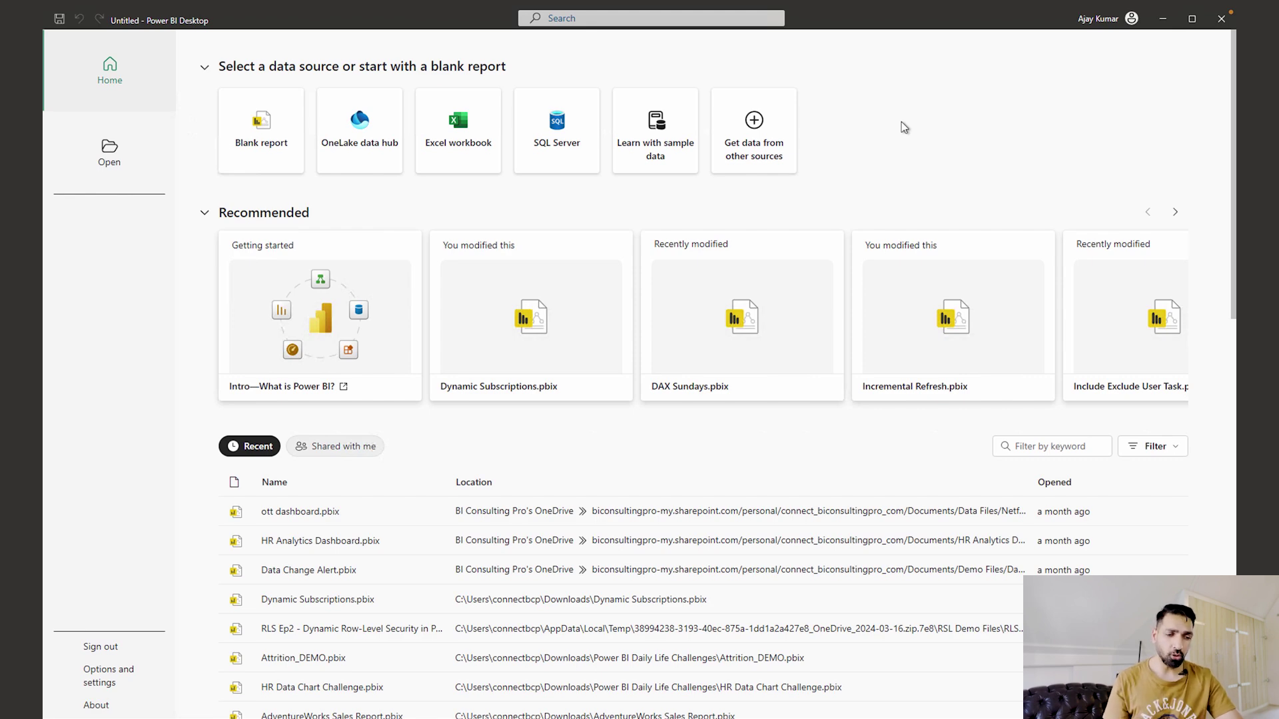
Open HR Analytics Dashboard.pbix from the Recent list.
left_click(325, 545)
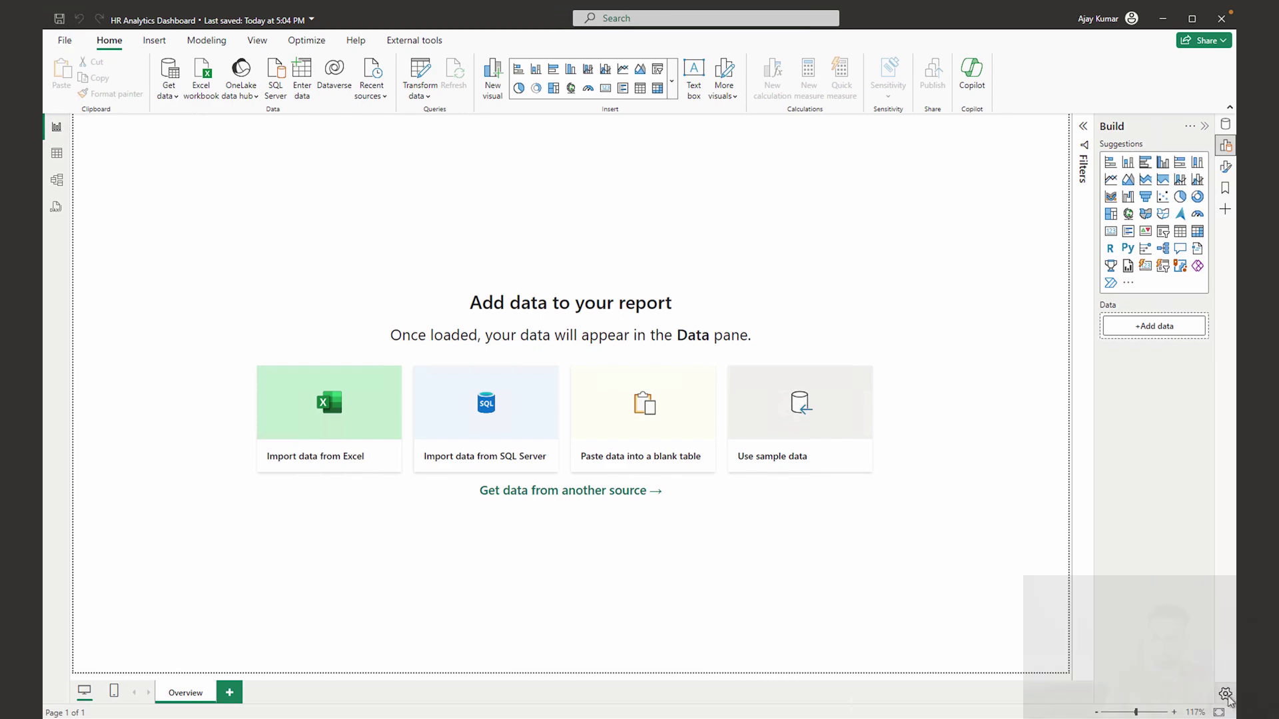
left_click(1226, 694)
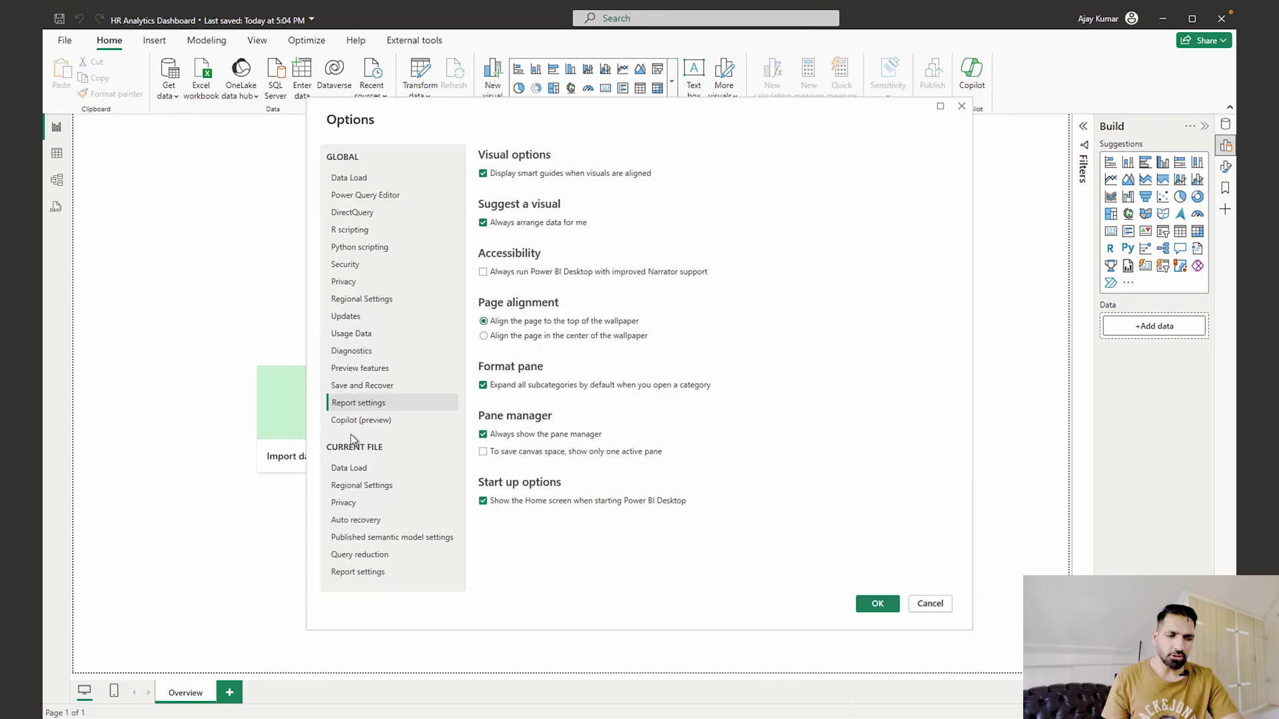
left_click(386, 370)
scroll(627, 478, "down", 5)
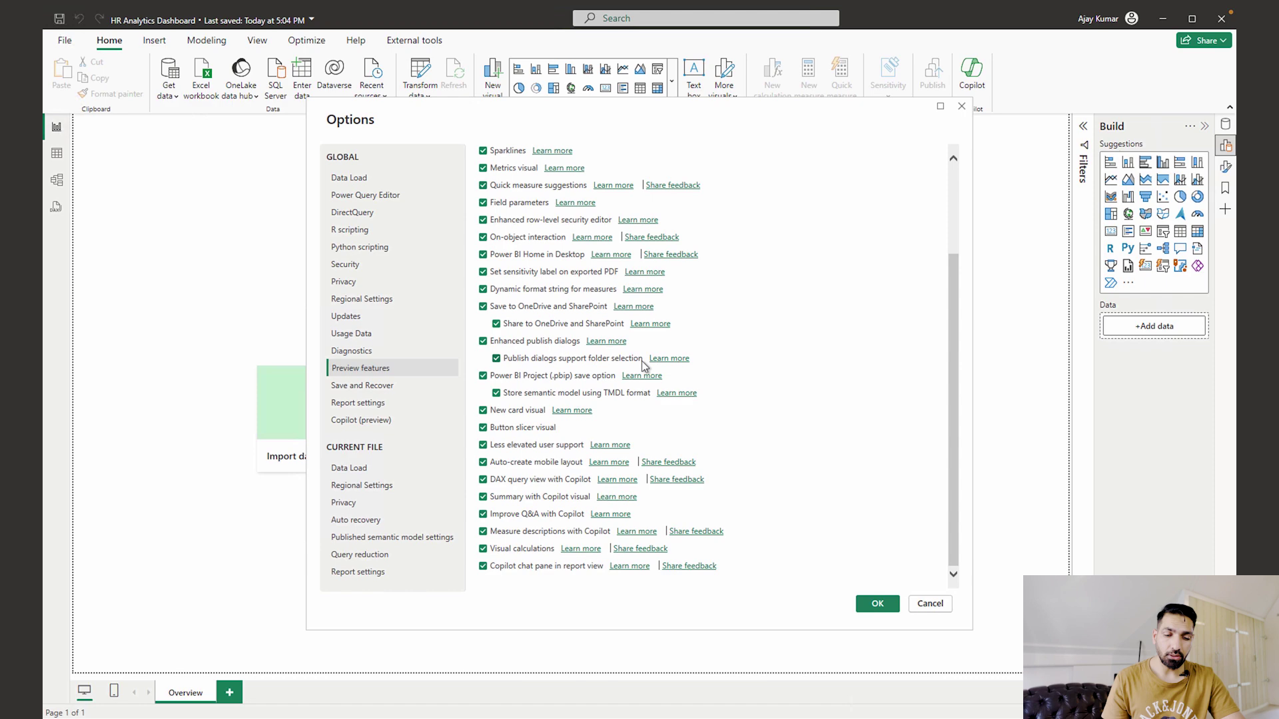
left_click(932, 606)
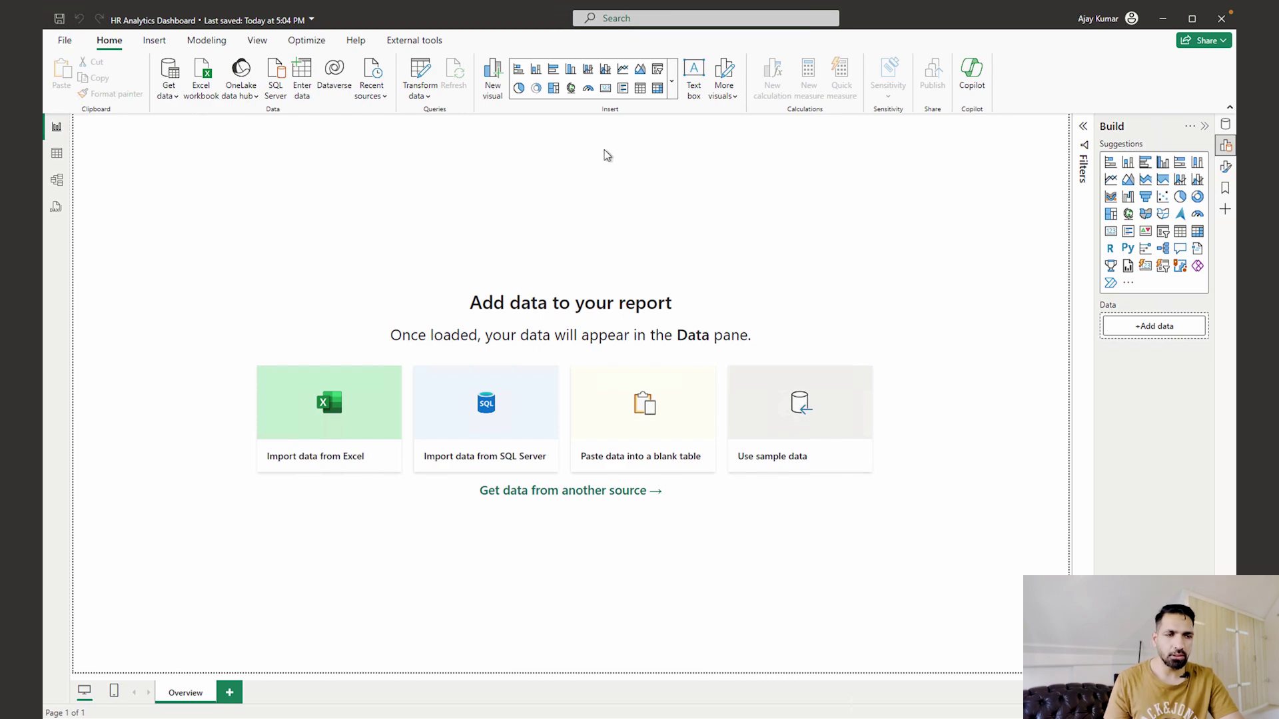
Open HR Data Chart Challenge.pbix from the File menu's recent reports.
left_click(65, 40)
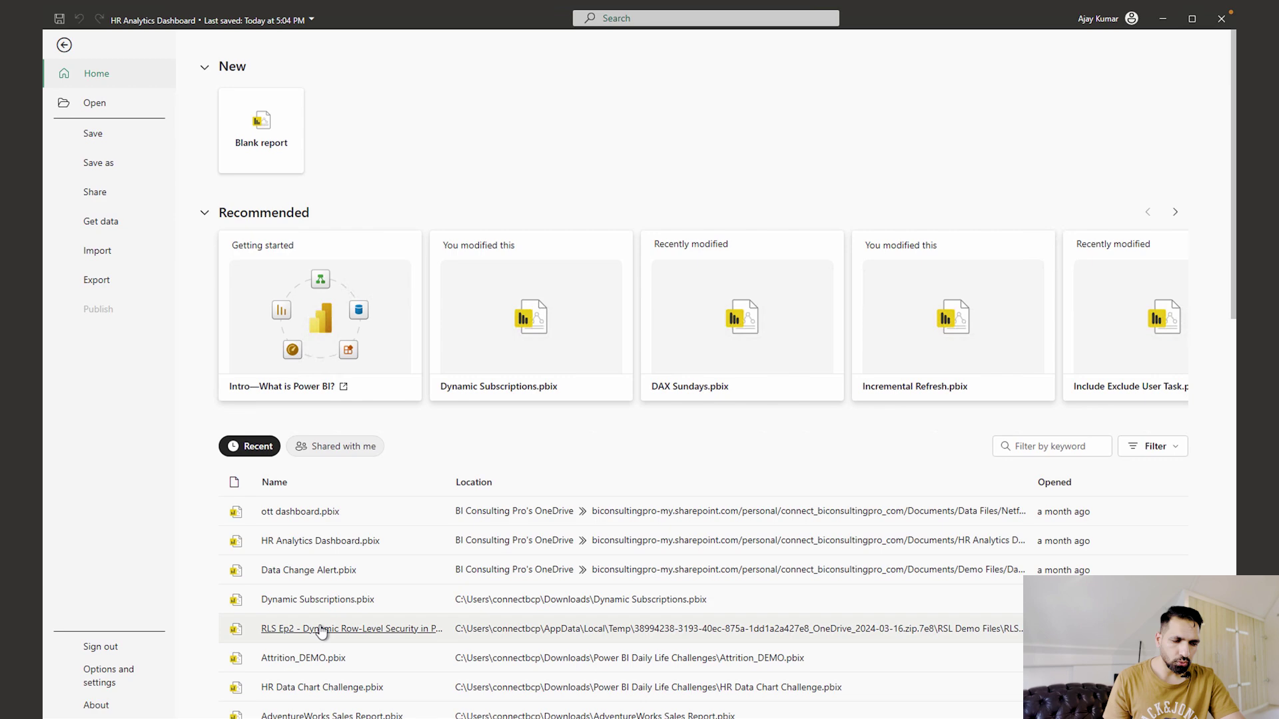
scroll(320, 631, "down", 1)
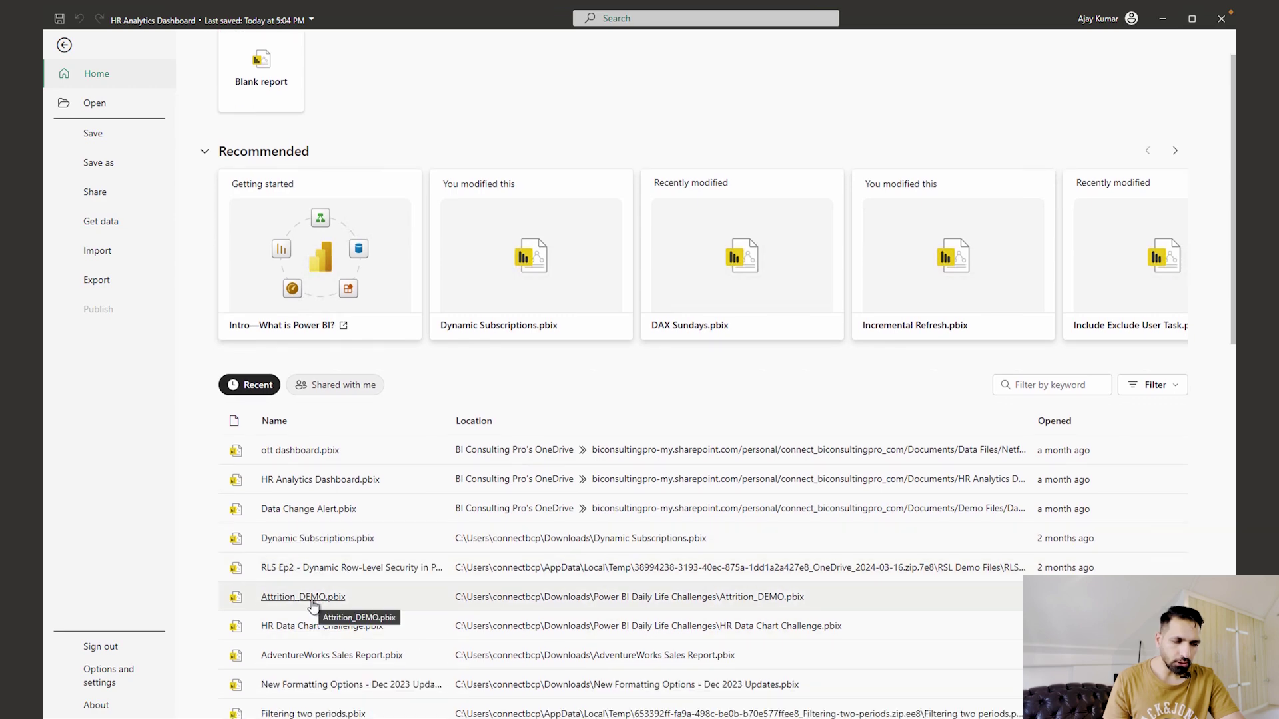
scroll(313, 605, "down", 1)
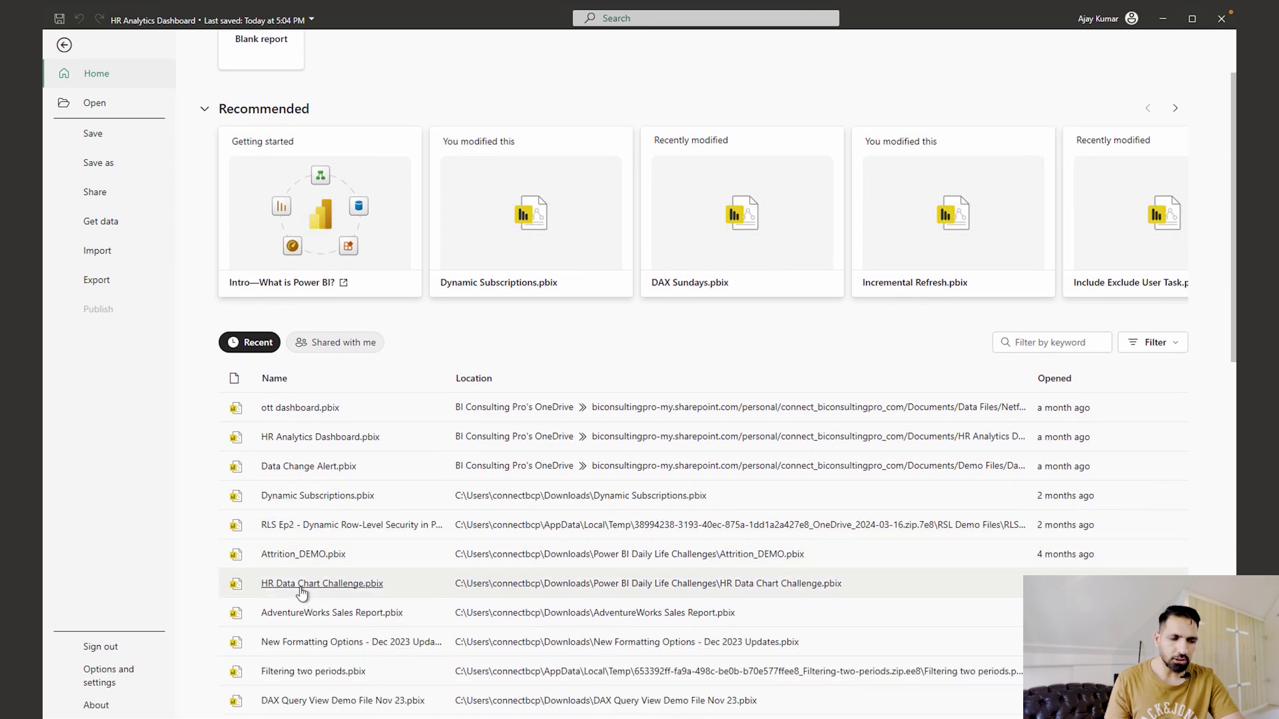
left_click(300, 587)
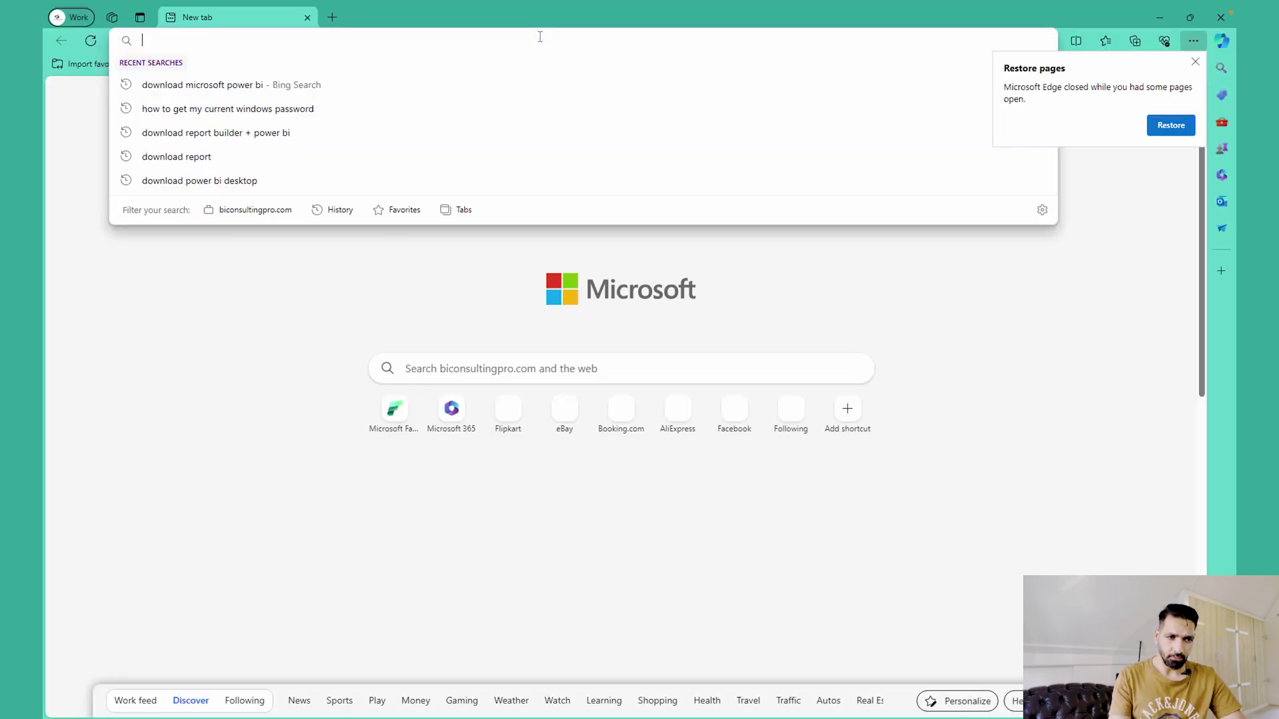
In Edge, go to the Power BI home page and open the DevDemo workspace.
left_click(540, 36)
type("powerb")
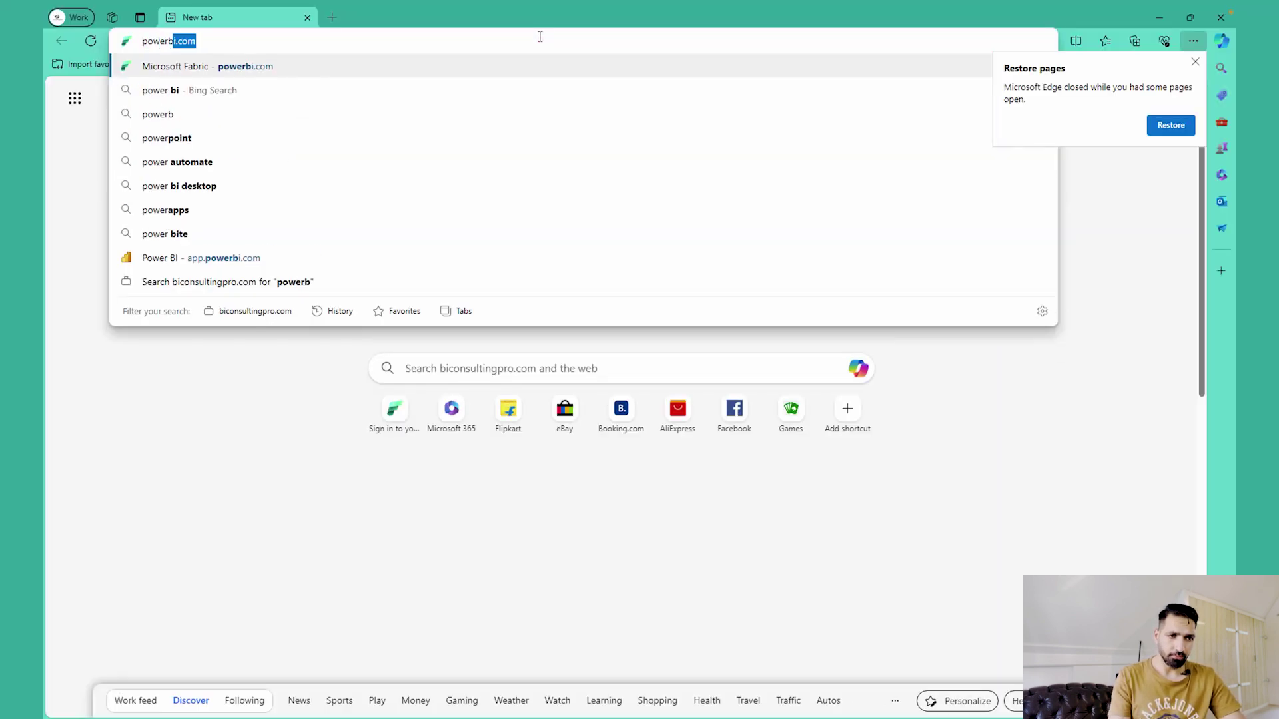
key("Return")
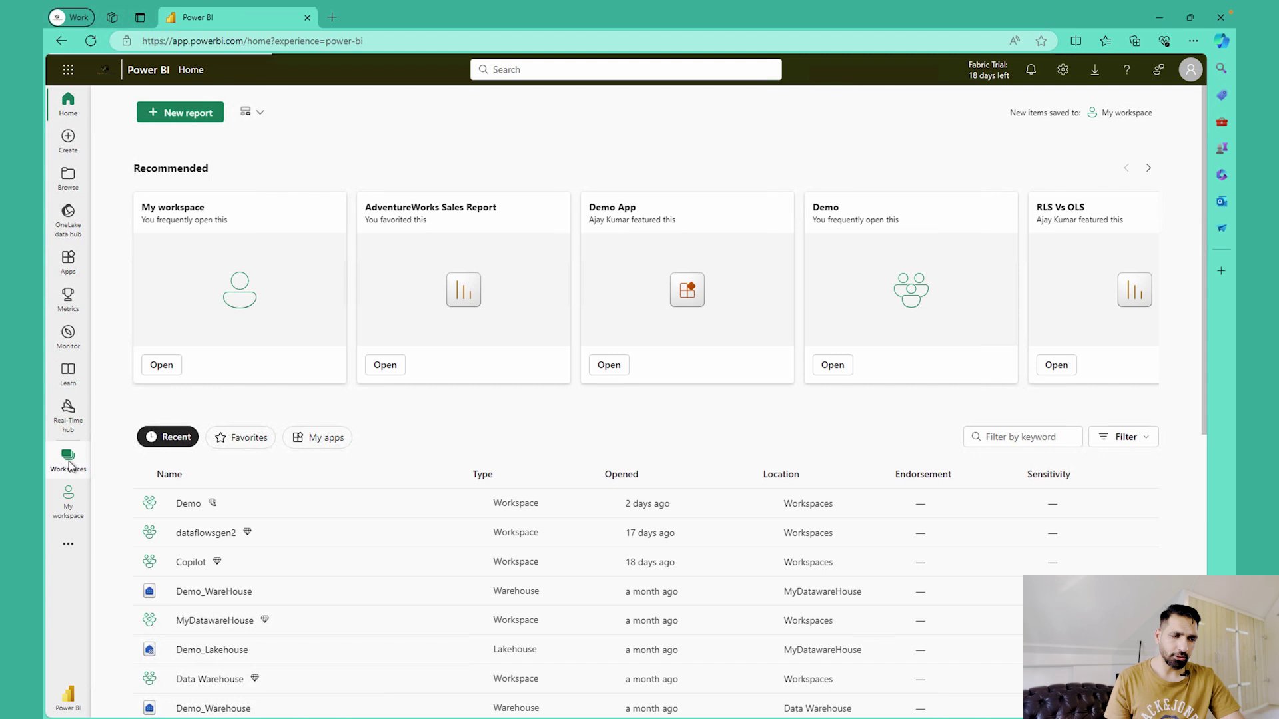
left_click(69, 461)
left_click(152, 449)
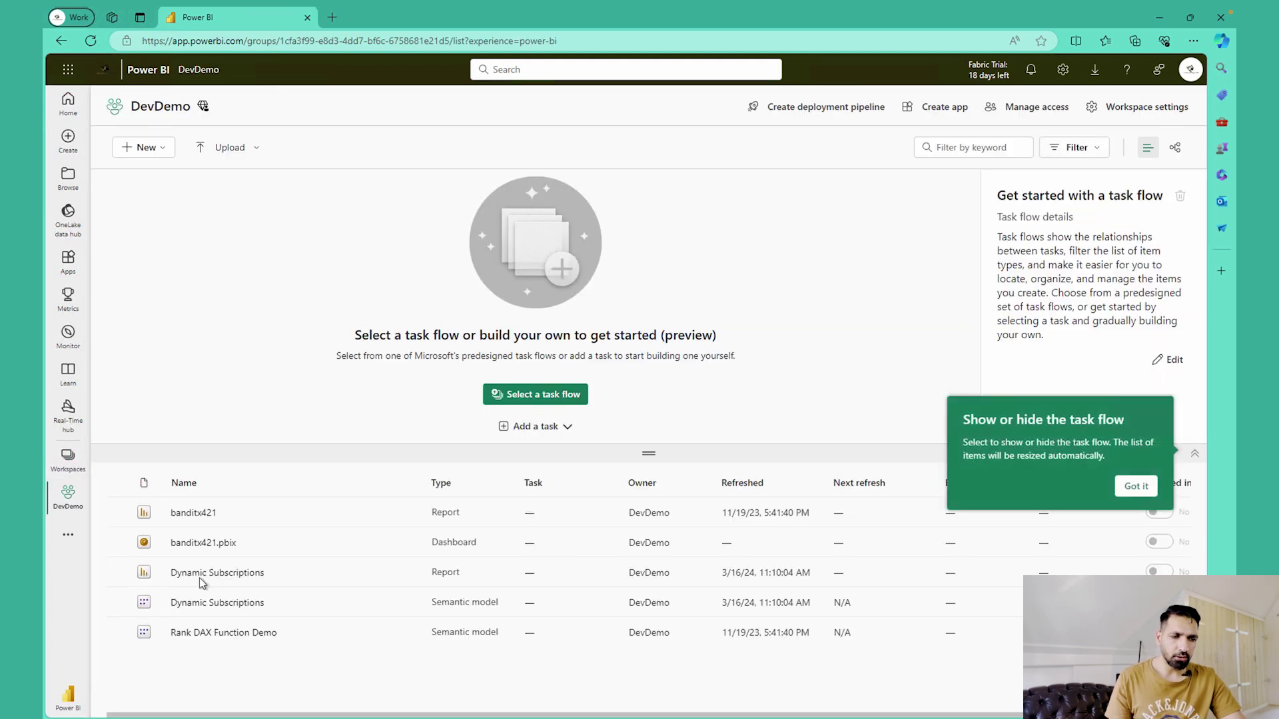
Create a new folder named Demo in DevDemo.
left_click(157, 152)
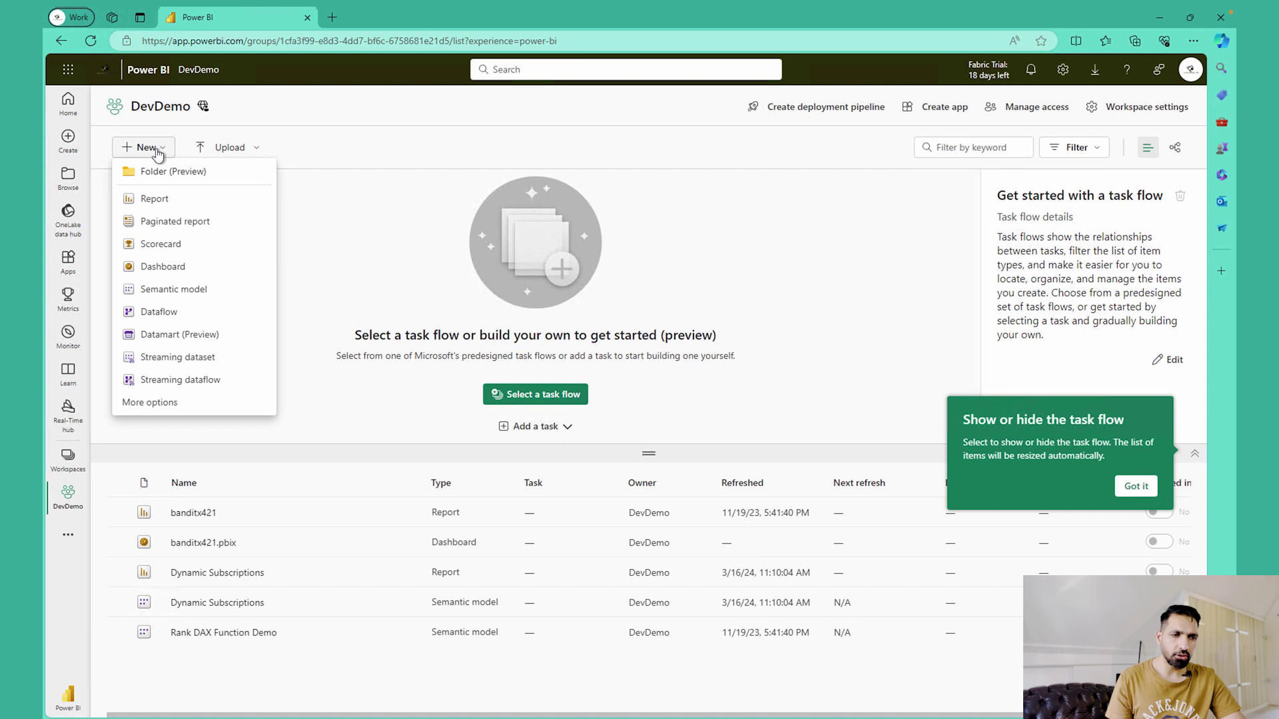
left_click(153, 172)
type("Demo")
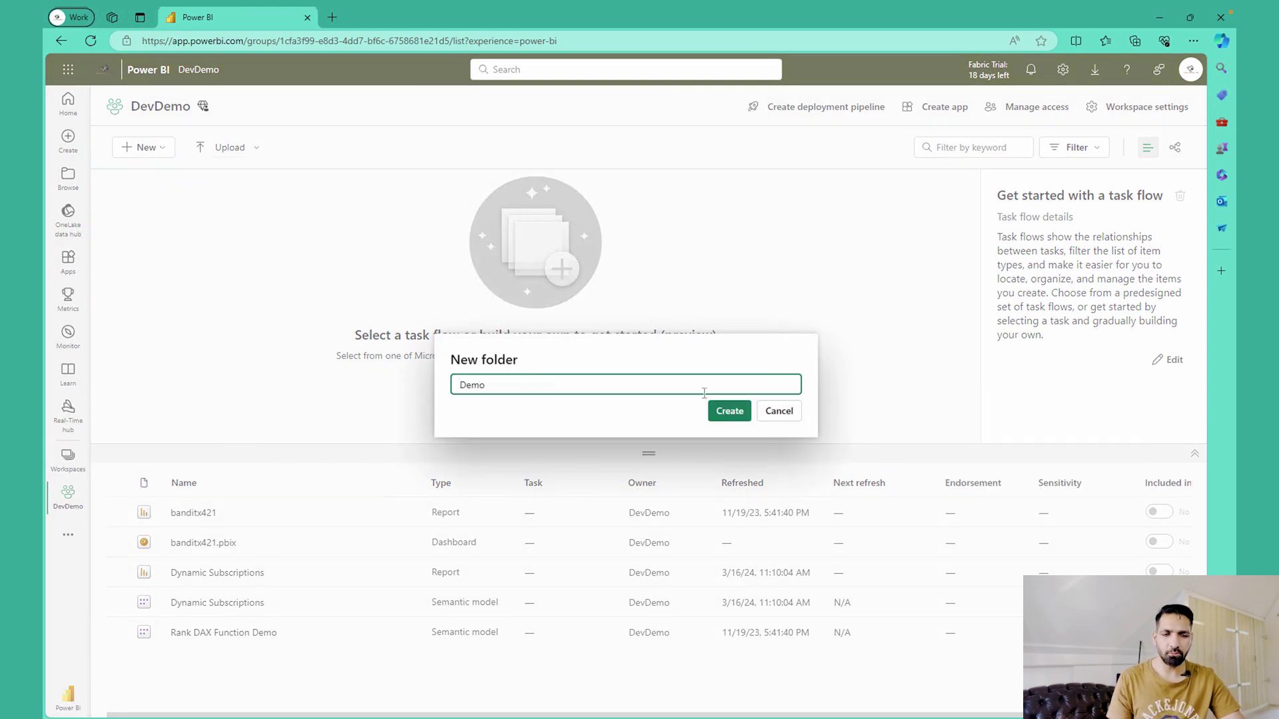
left_click(729, 411)
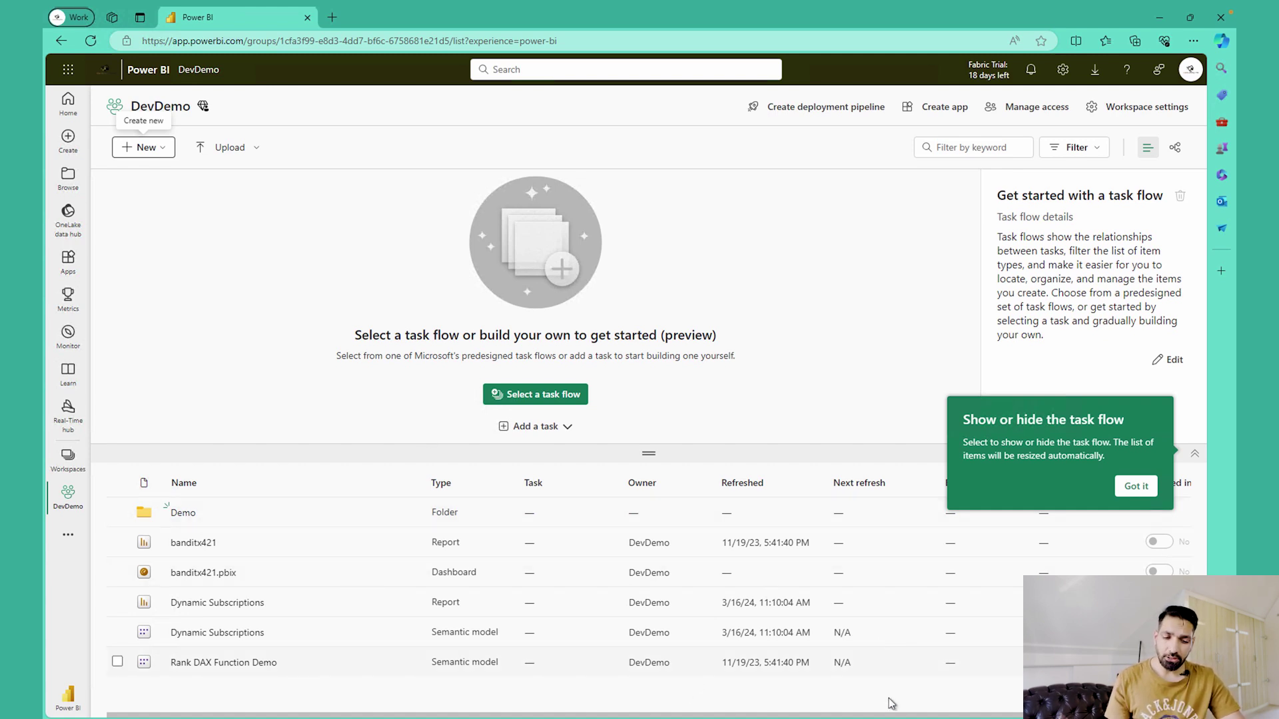
In HR Data Chart Challenge, build a Sum of Salary by City chart from TrainData's City and Salary fields.
mouse_move(875, 716)
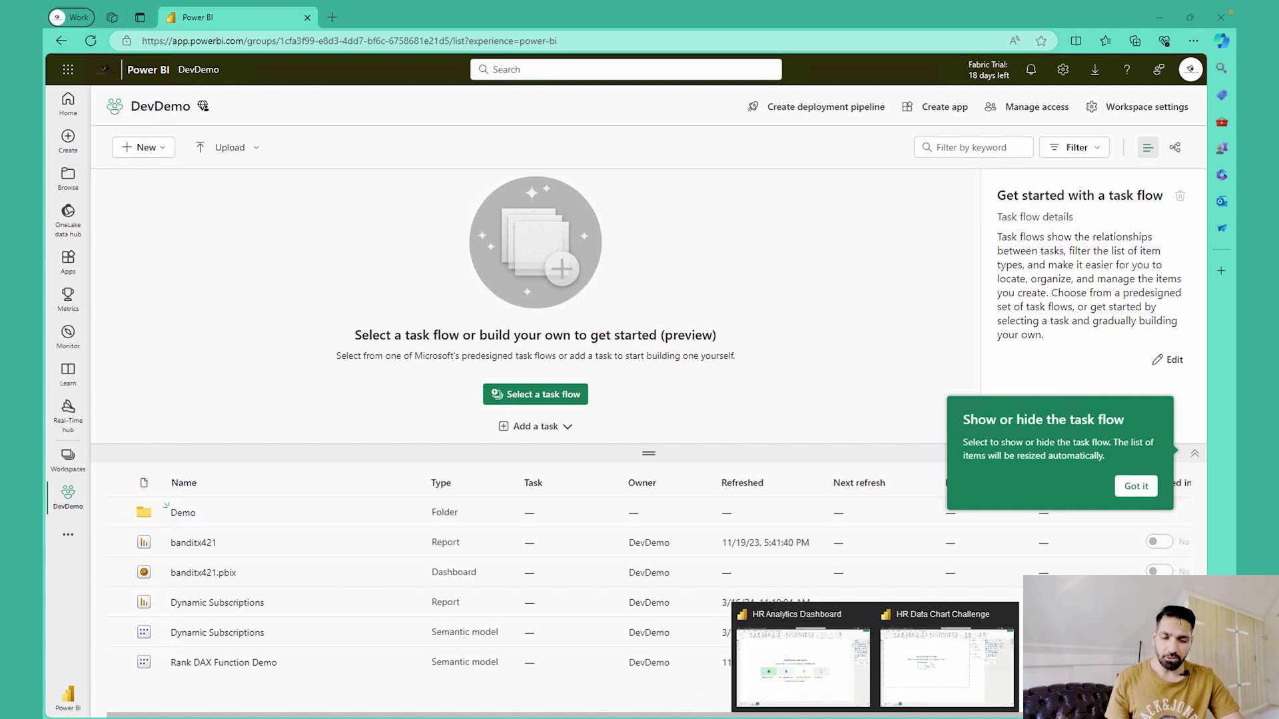
left_click(913, 699)
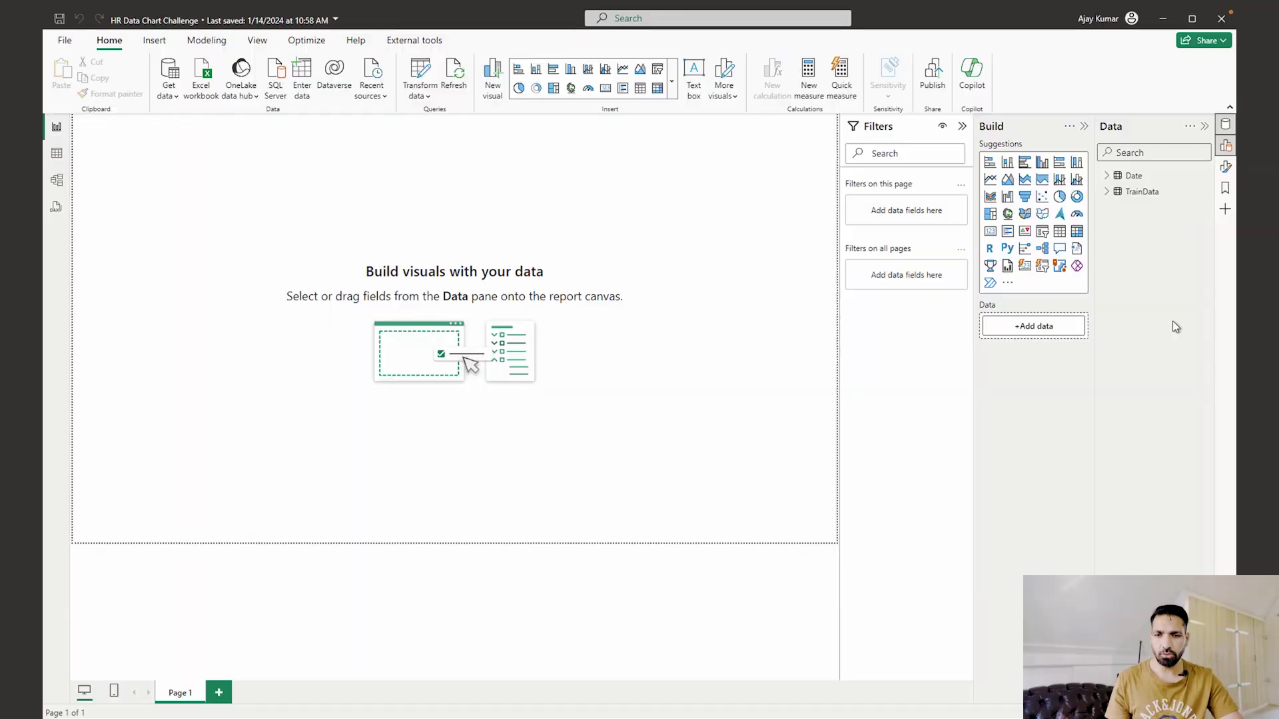
left_click(1225, 125)
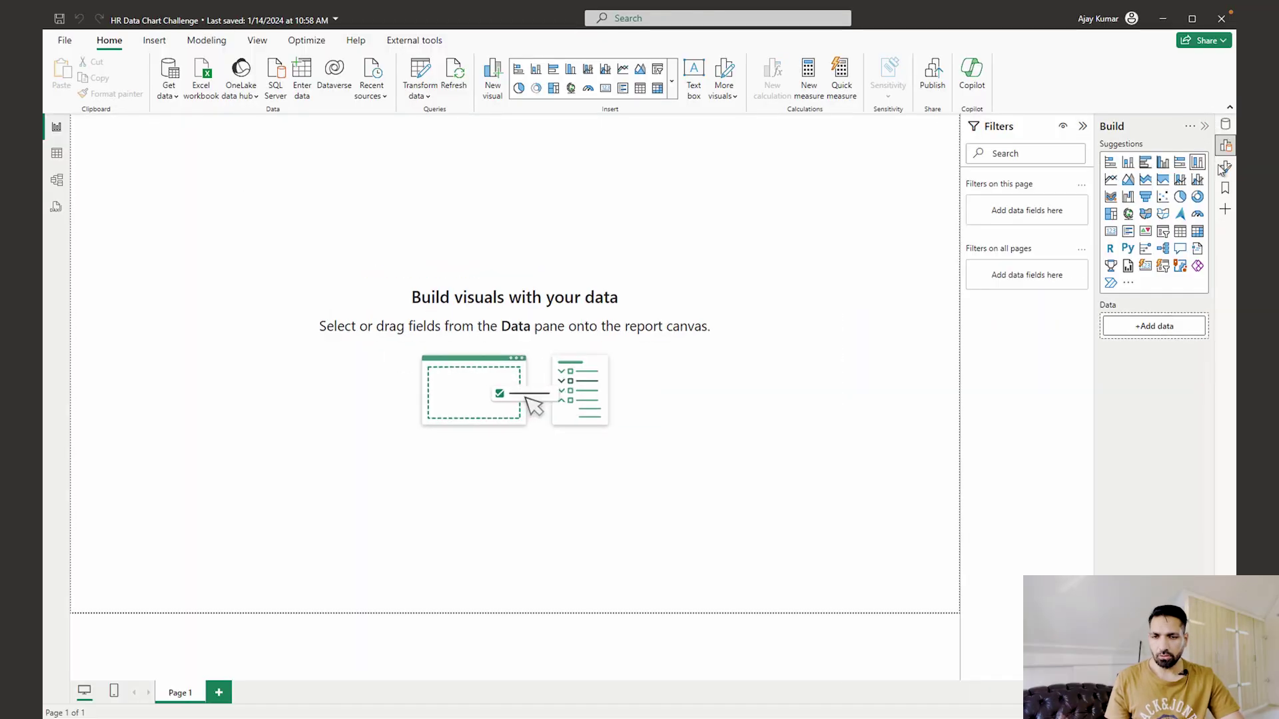
left_click(1226, 124)
left_click(1104, 193)
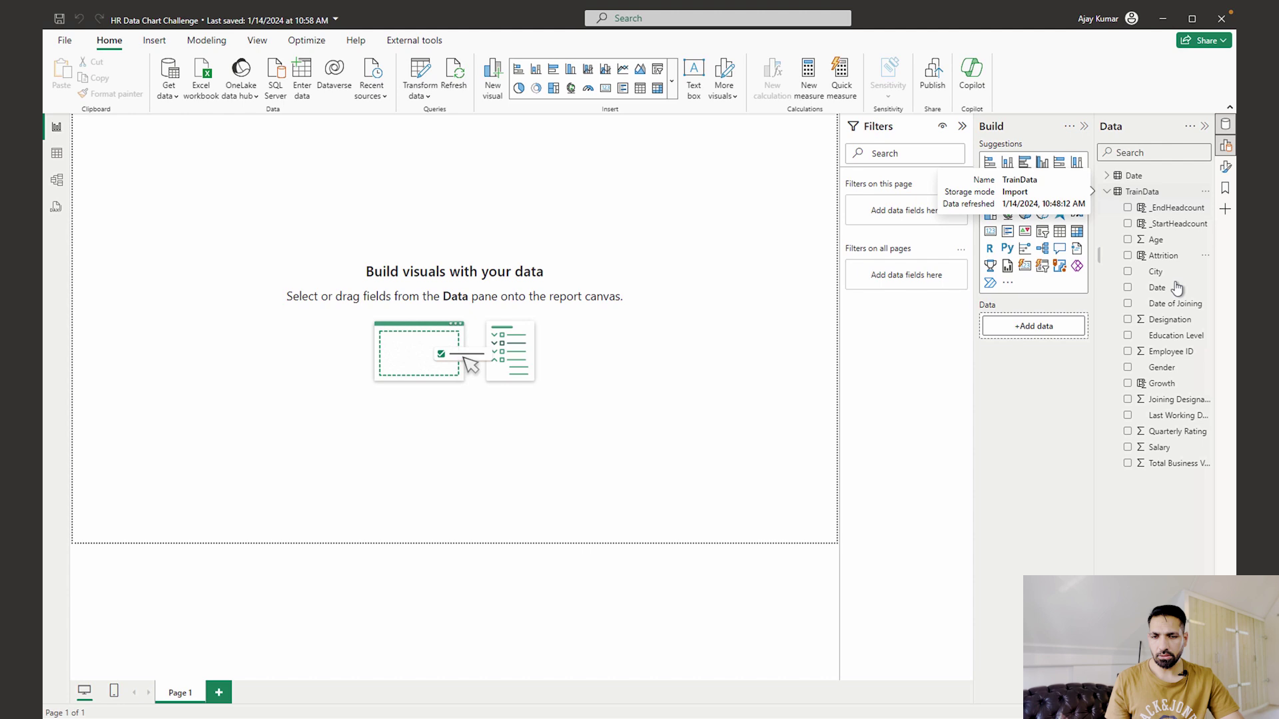
left_click(1155, 272)
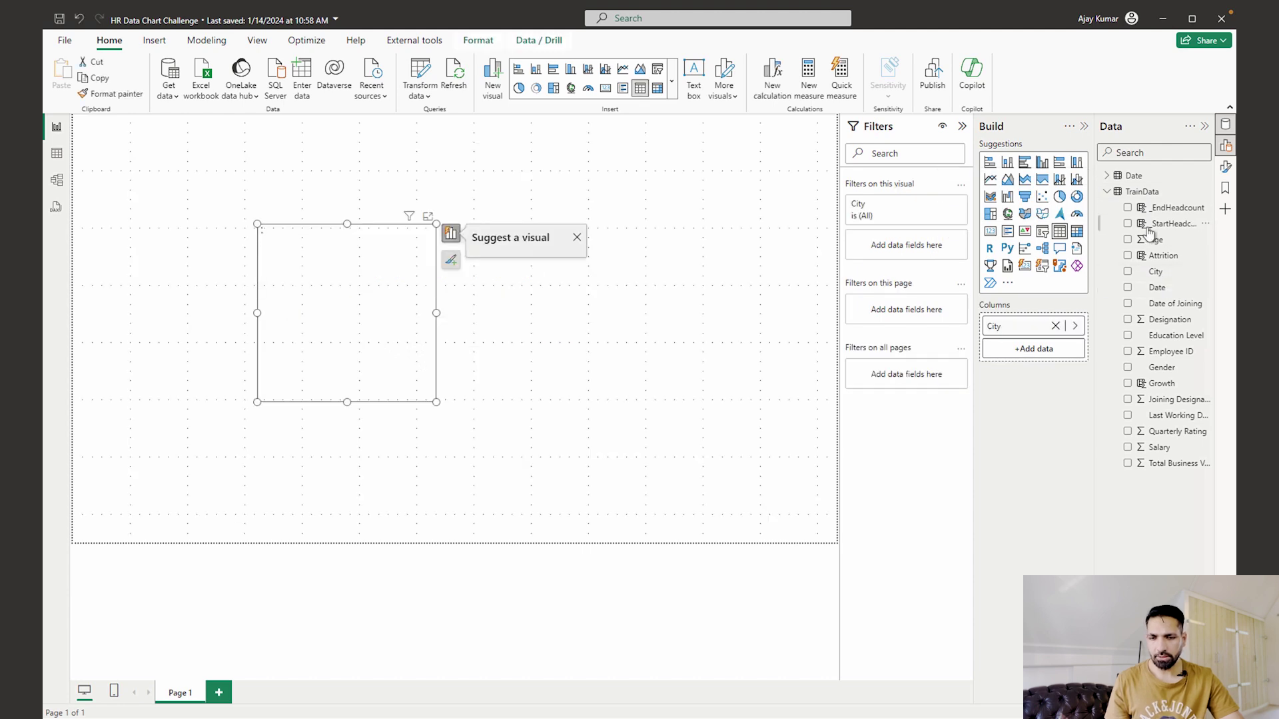
left_click(1159, 450)
left_click_drag(1159, 450, 398, 333)
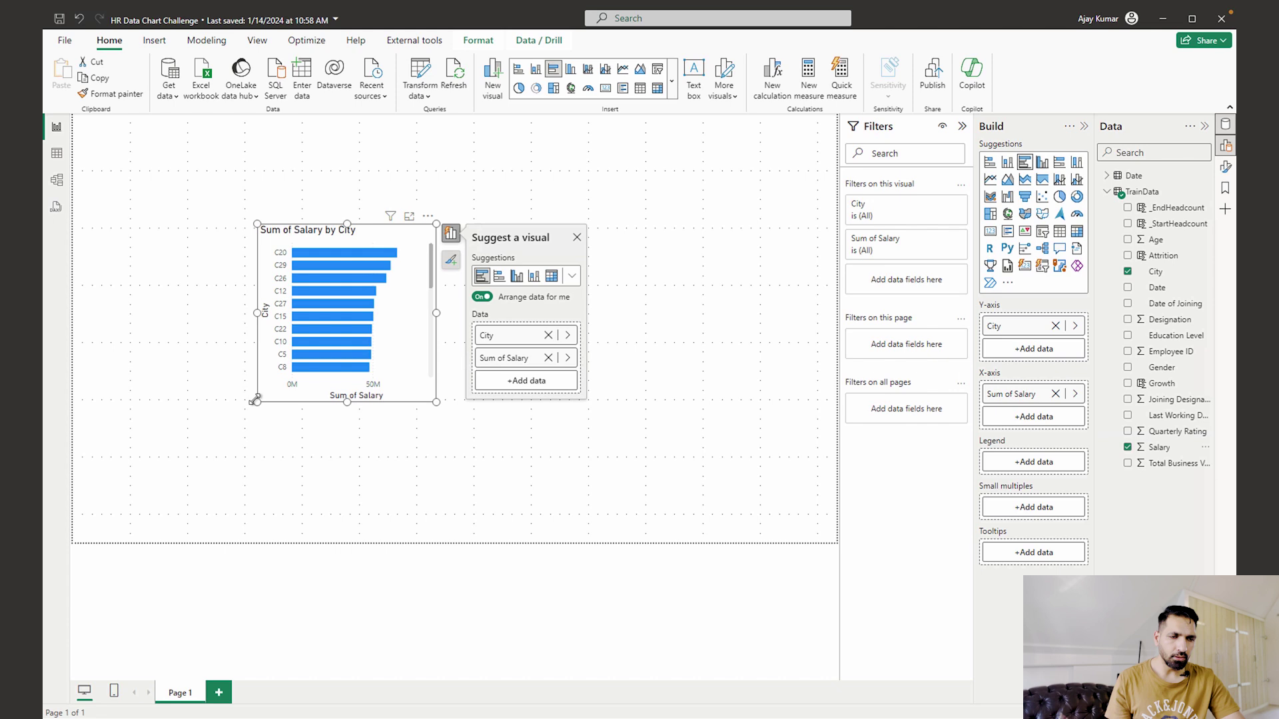
Enlarge the chart to show more city bars, then deselect it.
left_click_drag(256, 404, 125, 415)
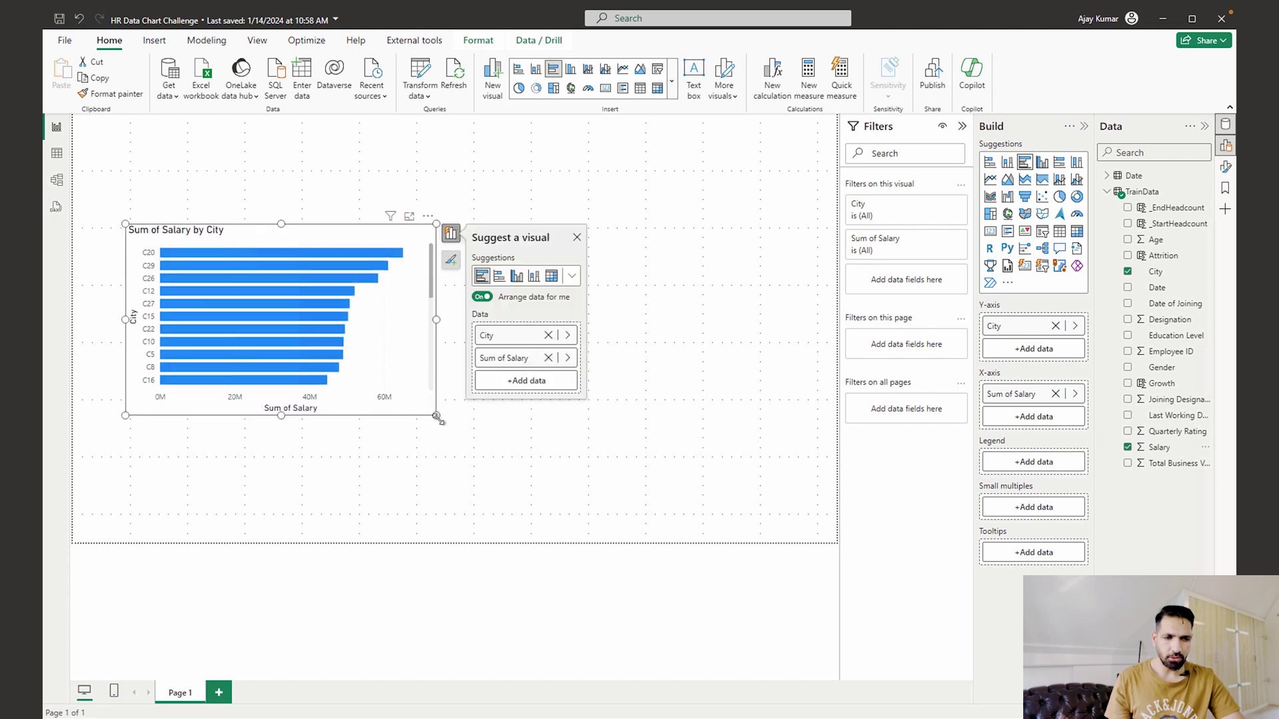
left_click_drag(436, 417, 742, 527)
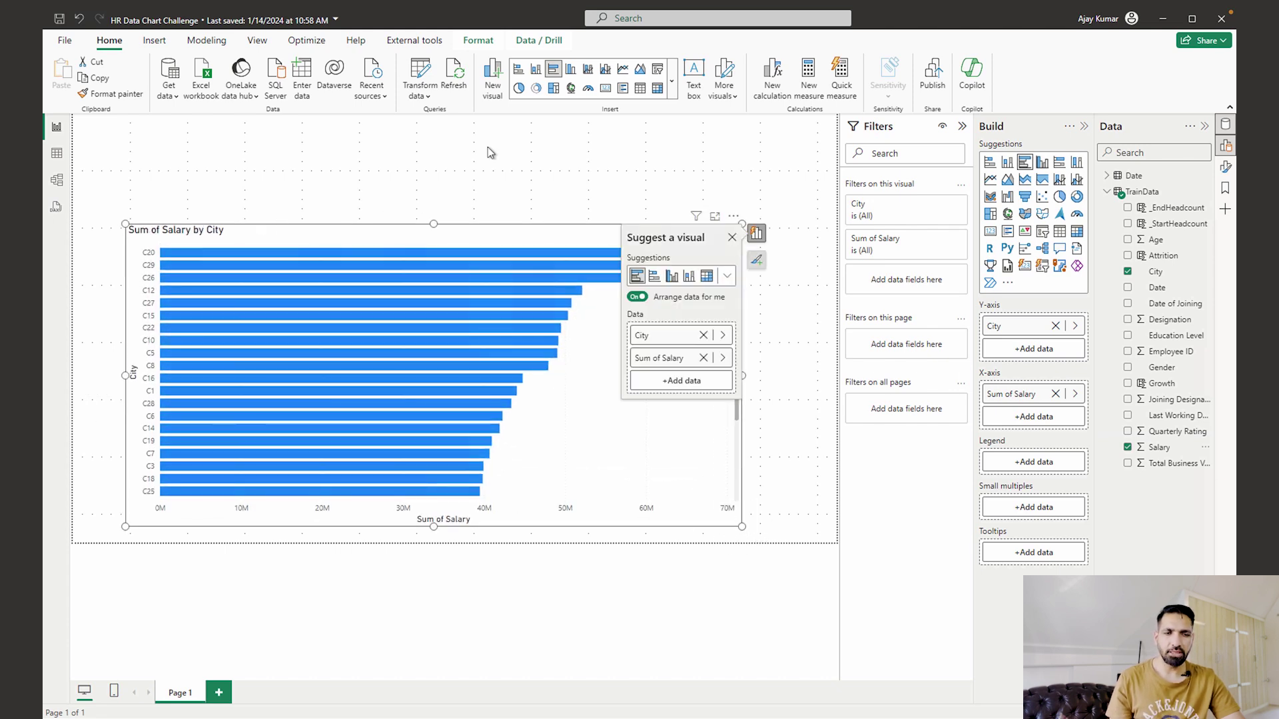
left_click(441, 201)
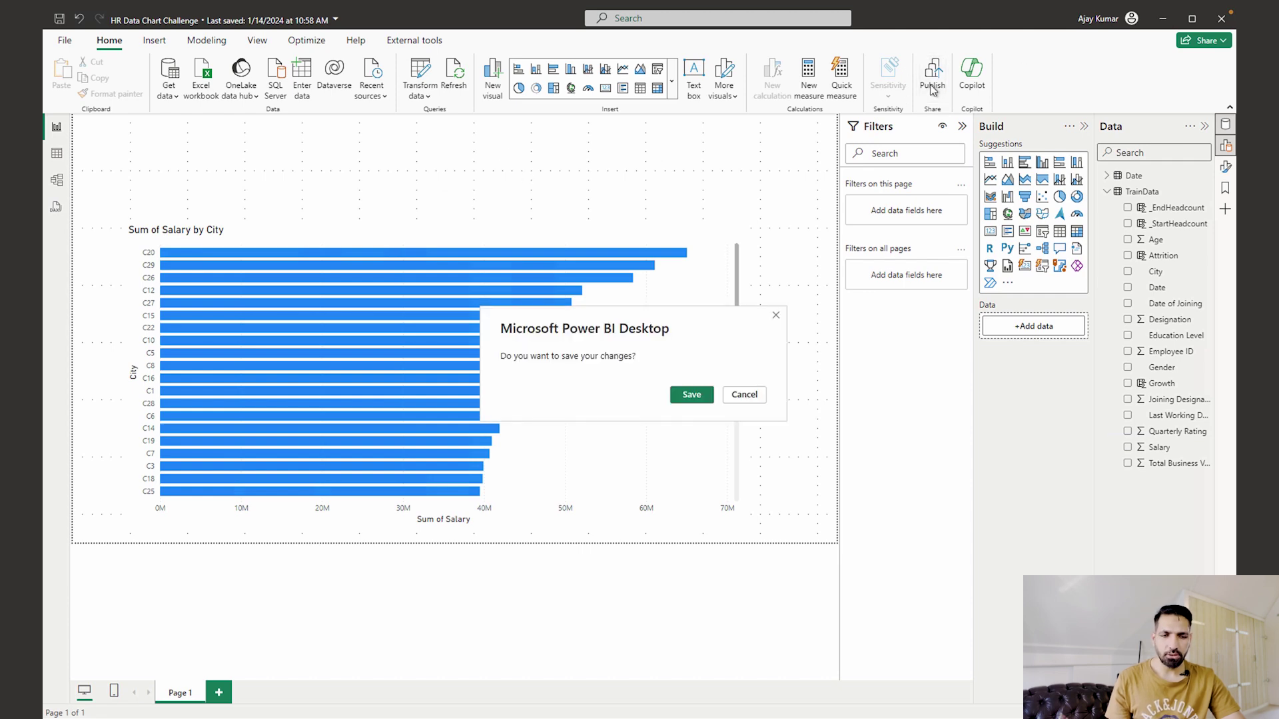
Save the report and browse to the Demo folder in DevDemo as a publish destination.
left_click(691, 396)
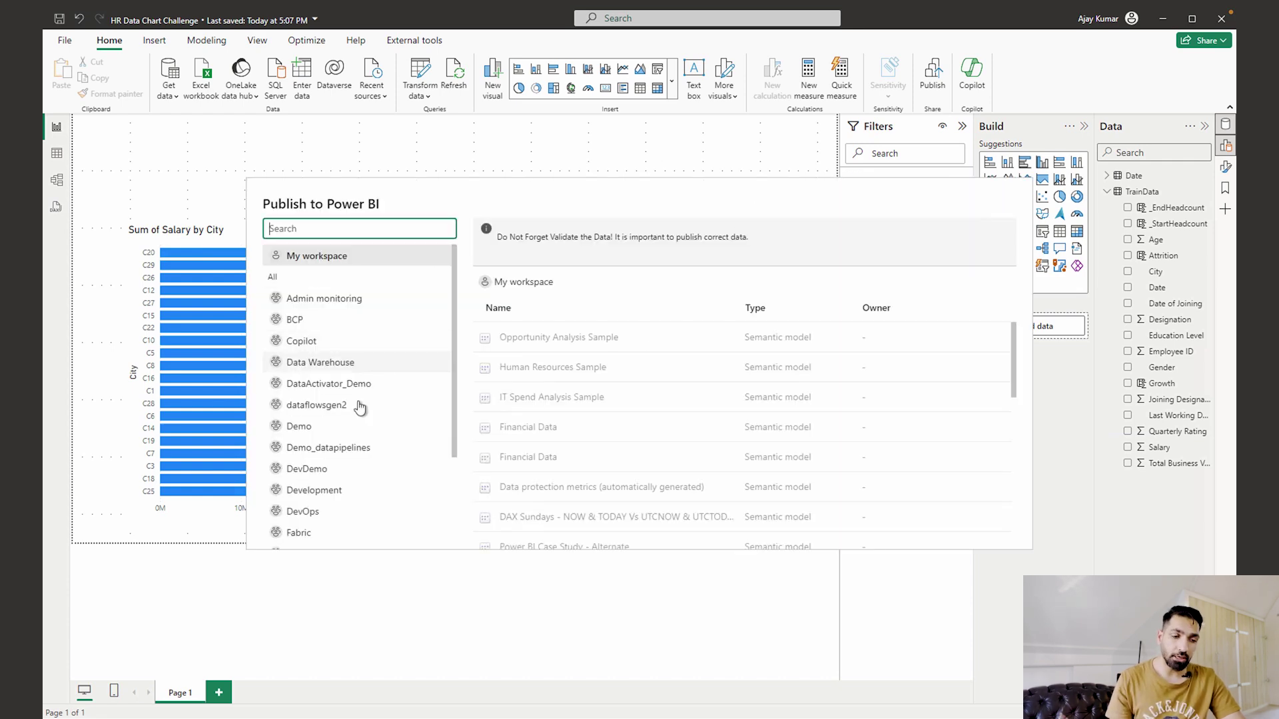
left_click(314, 470)
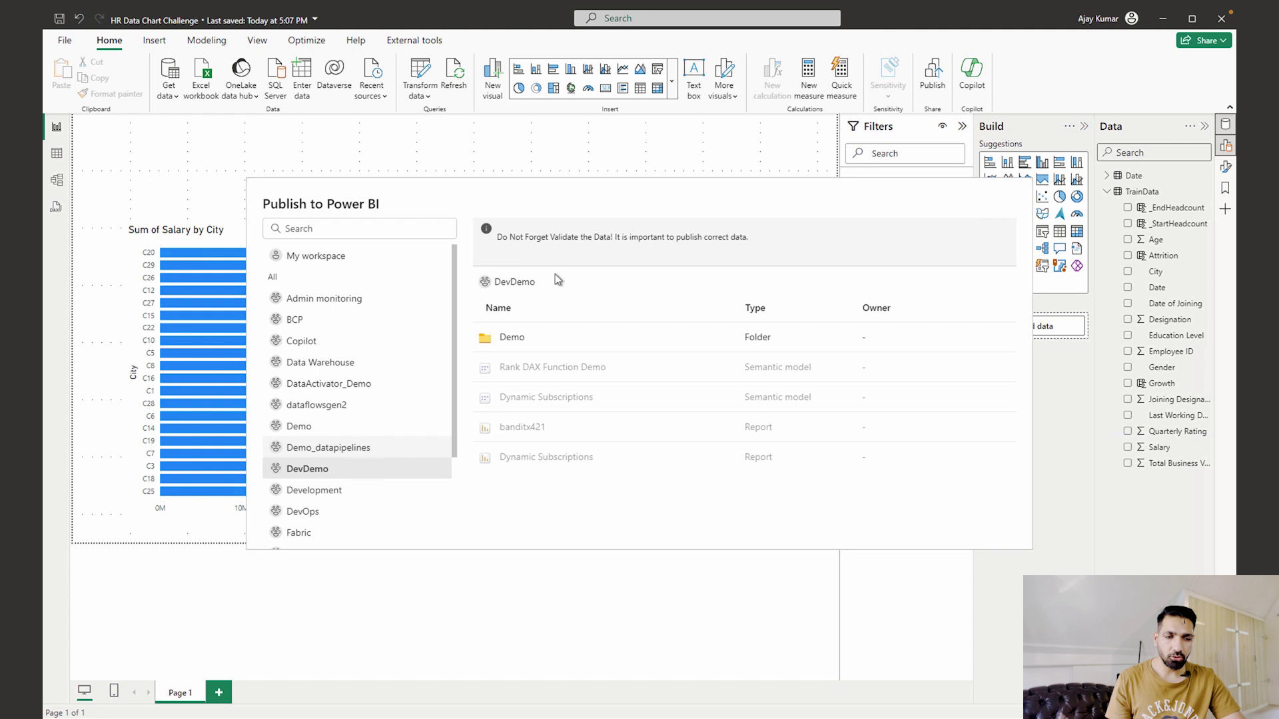
left_click(517, 338)
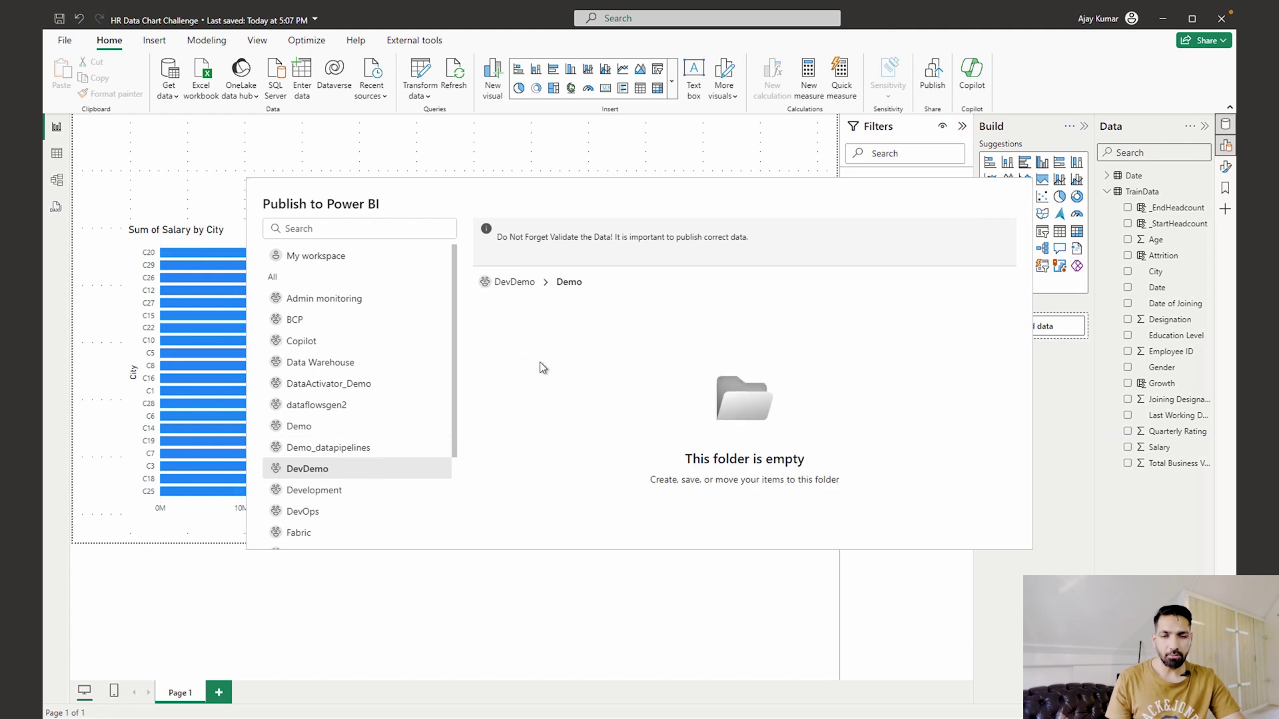
Look through the Test and Admin monitoring workspaces, then cancel publishing.
scroll(297, 440, "down", 3)
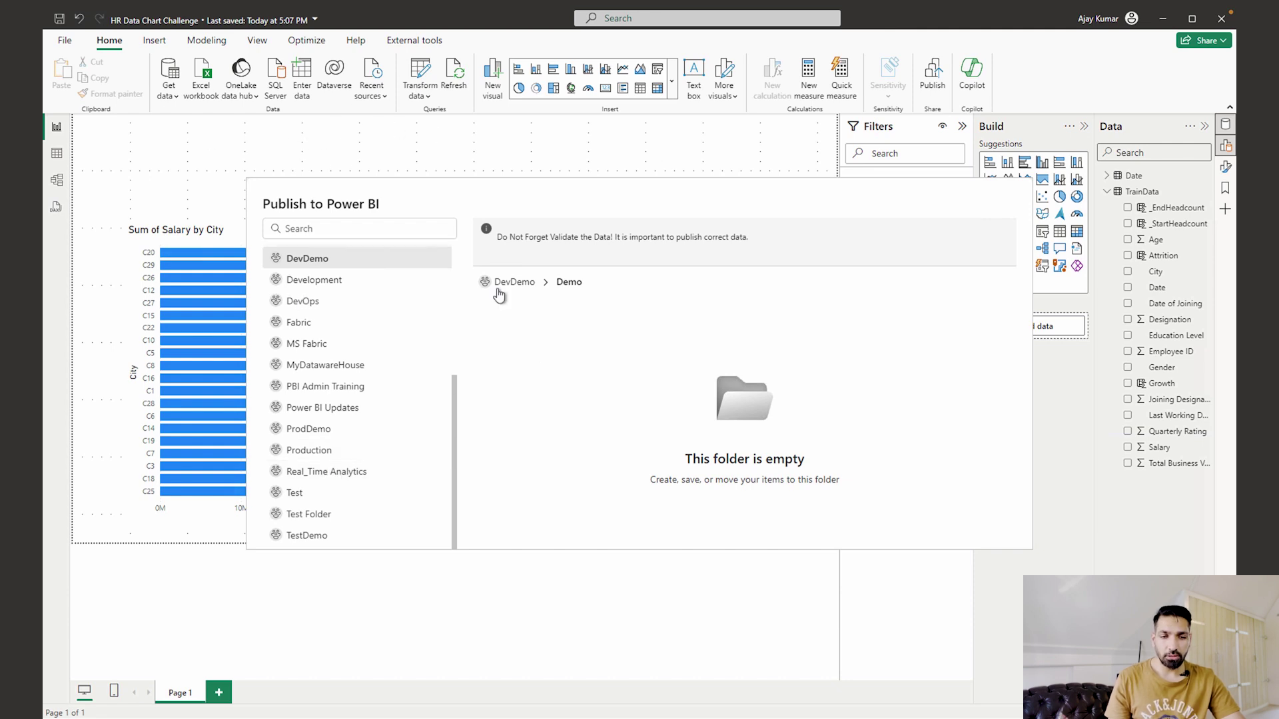
scroll(323, 400, "up", 3)
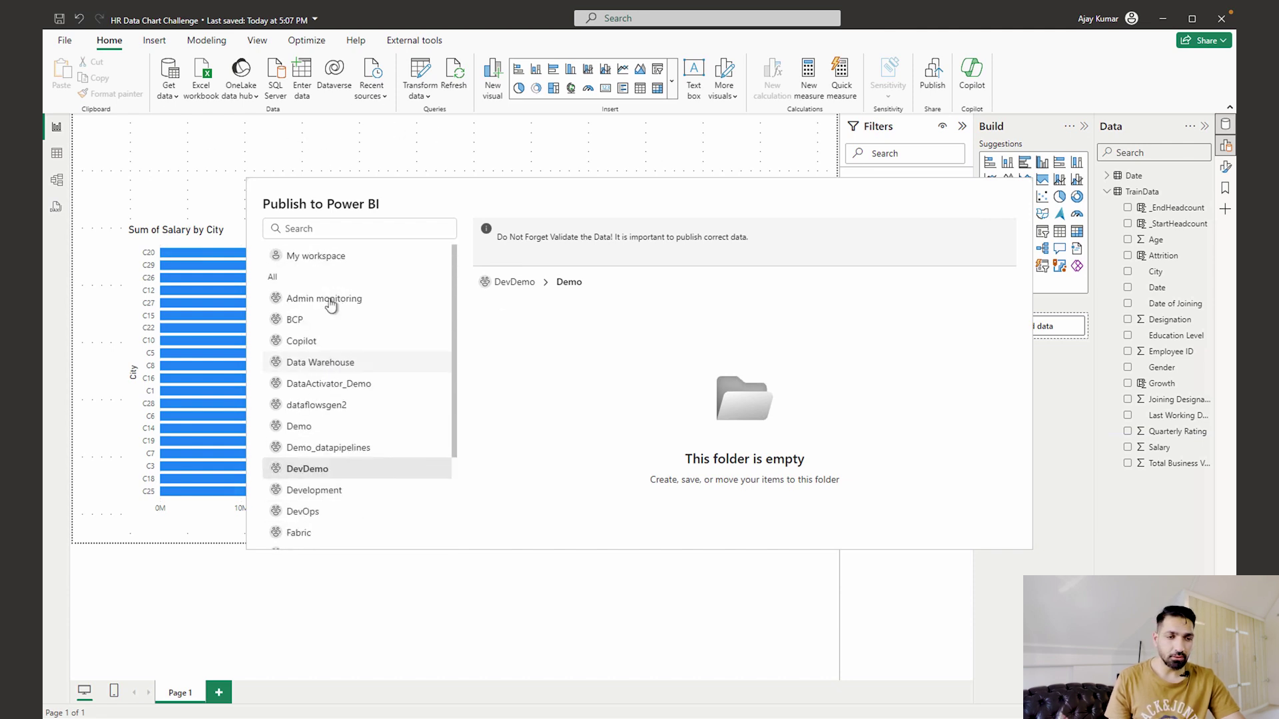
scroll(316, 415, "down", 3)
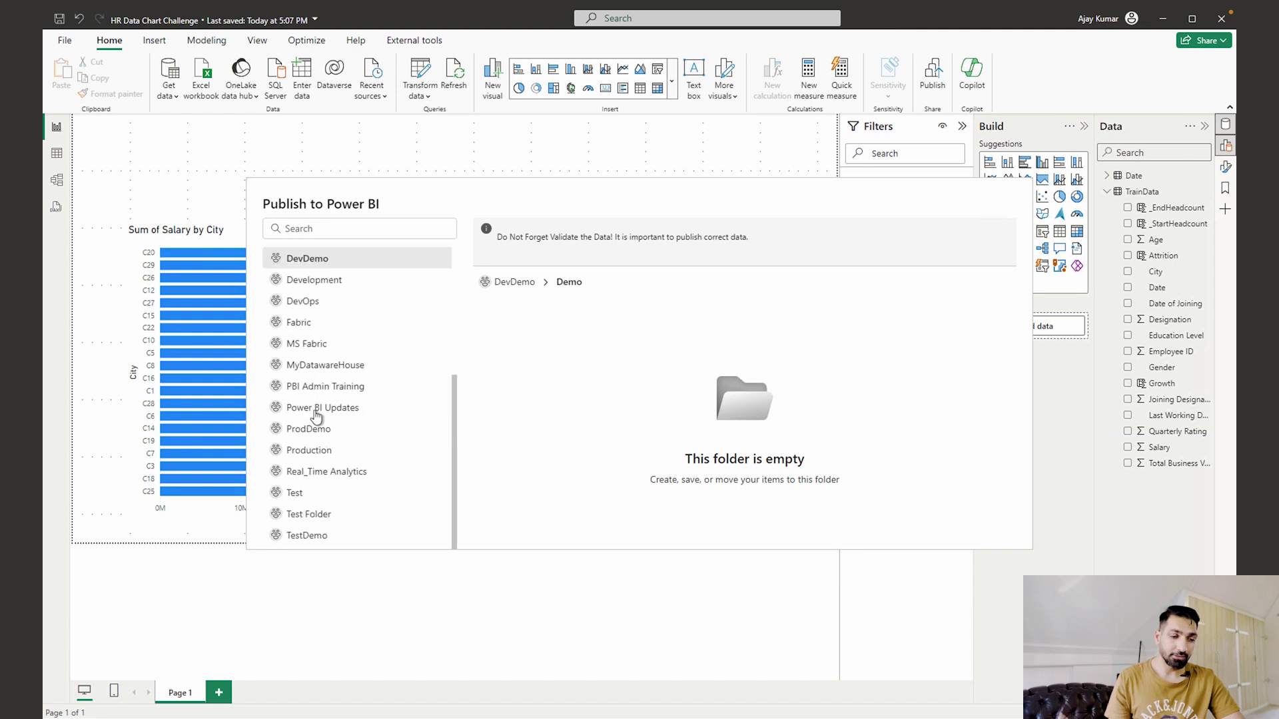
left_click(307, 497)
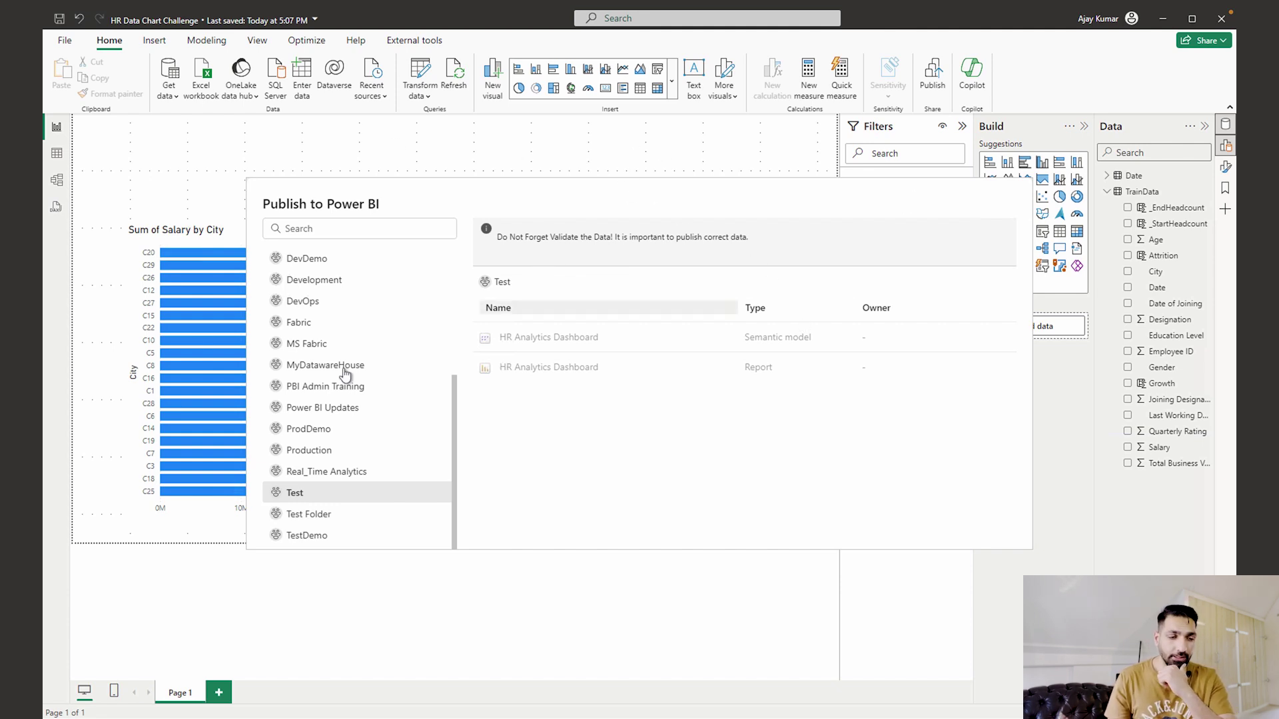
scroll(350, 403, "up", 5)
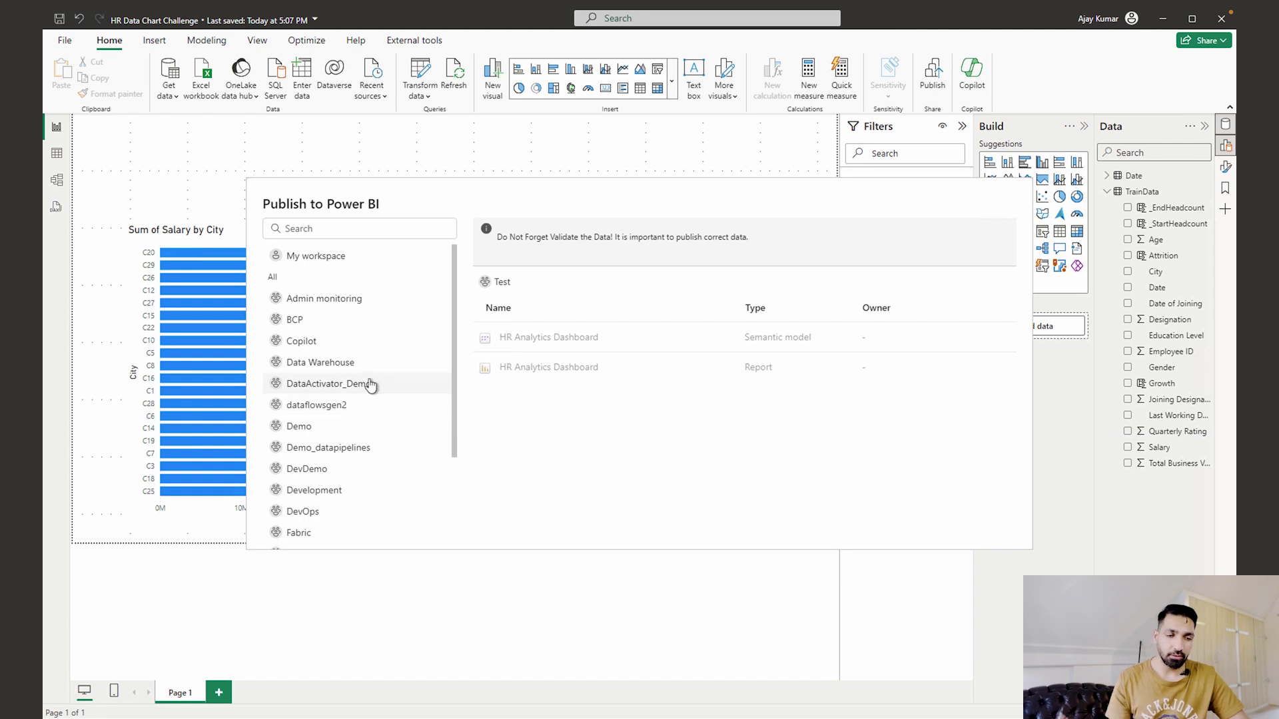
left_click(355, 298)
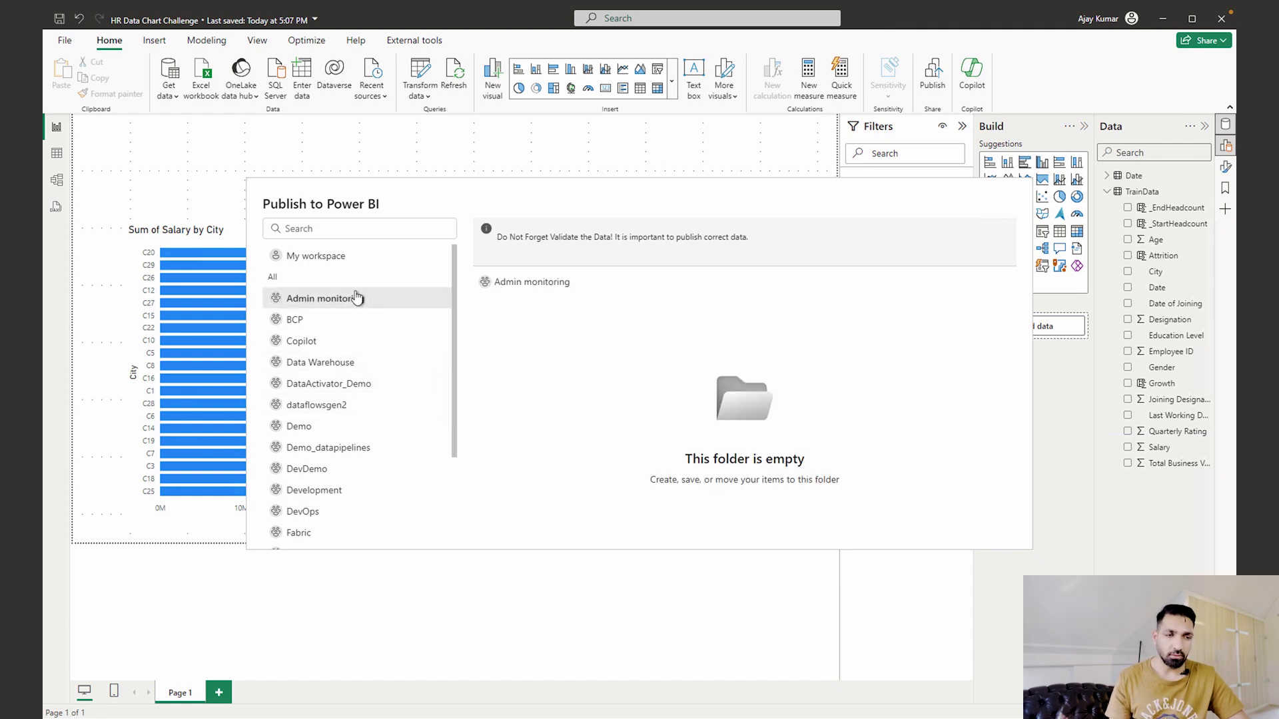
key("Escape")
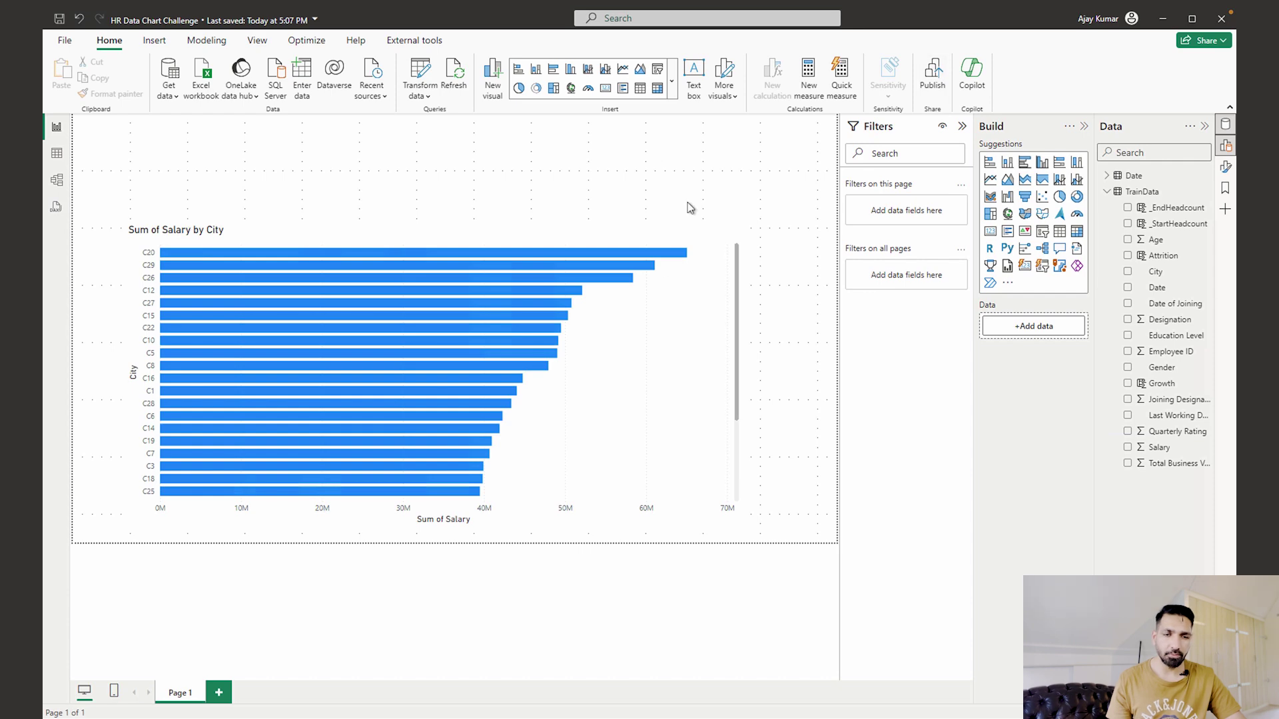
Publish HR Data Chart Challenge to DevDemo's Demo folder and dismiss the success message.
scroll(348, 375, "down", 2)
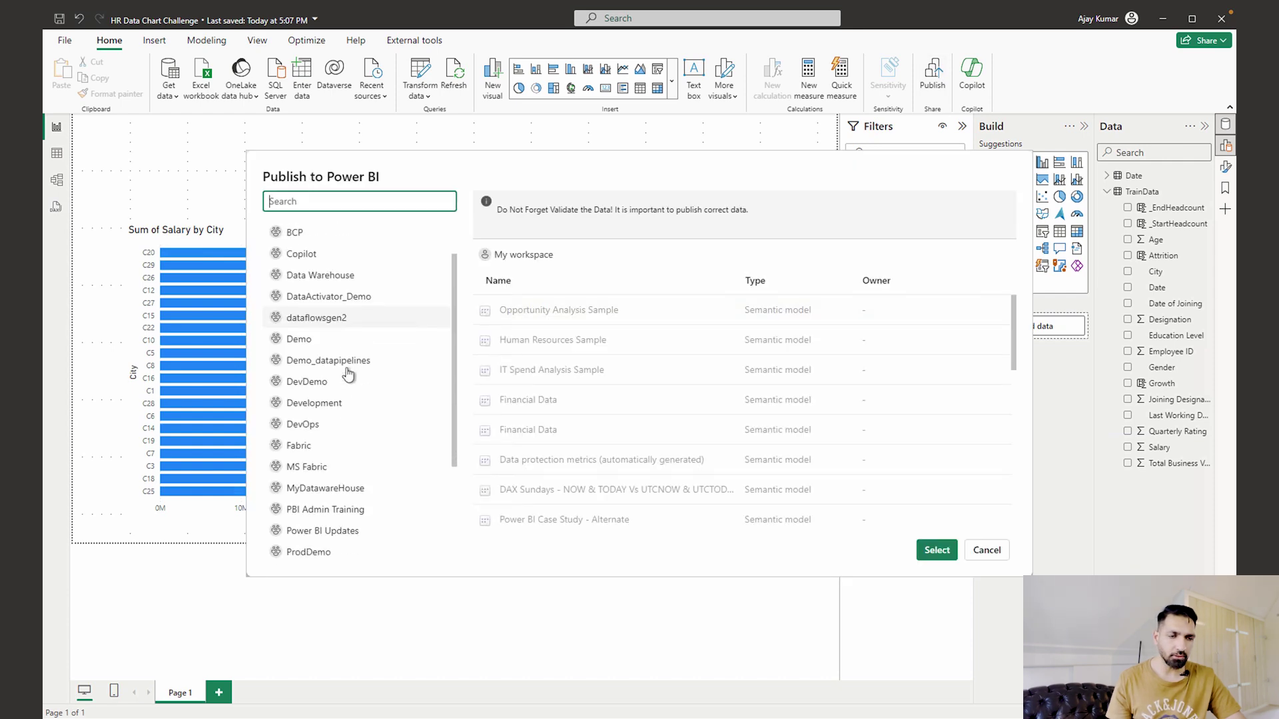
left_click(307, 404)
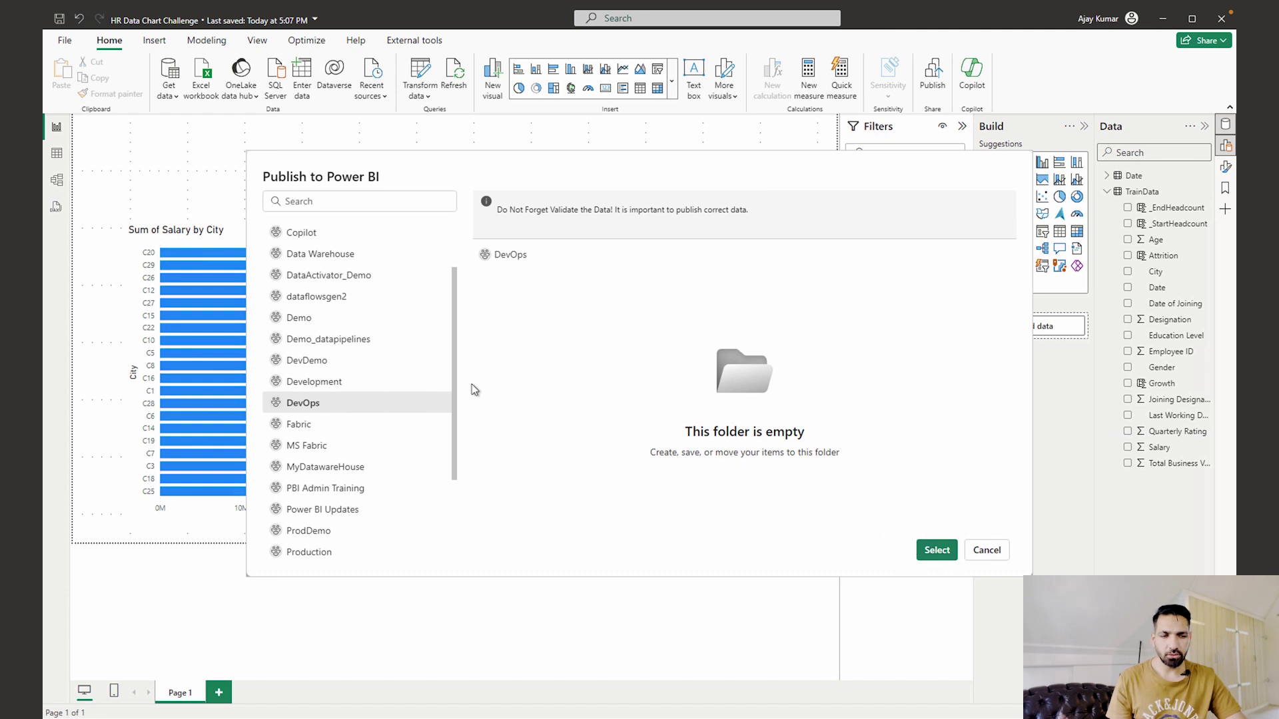
left_click(314, 361)
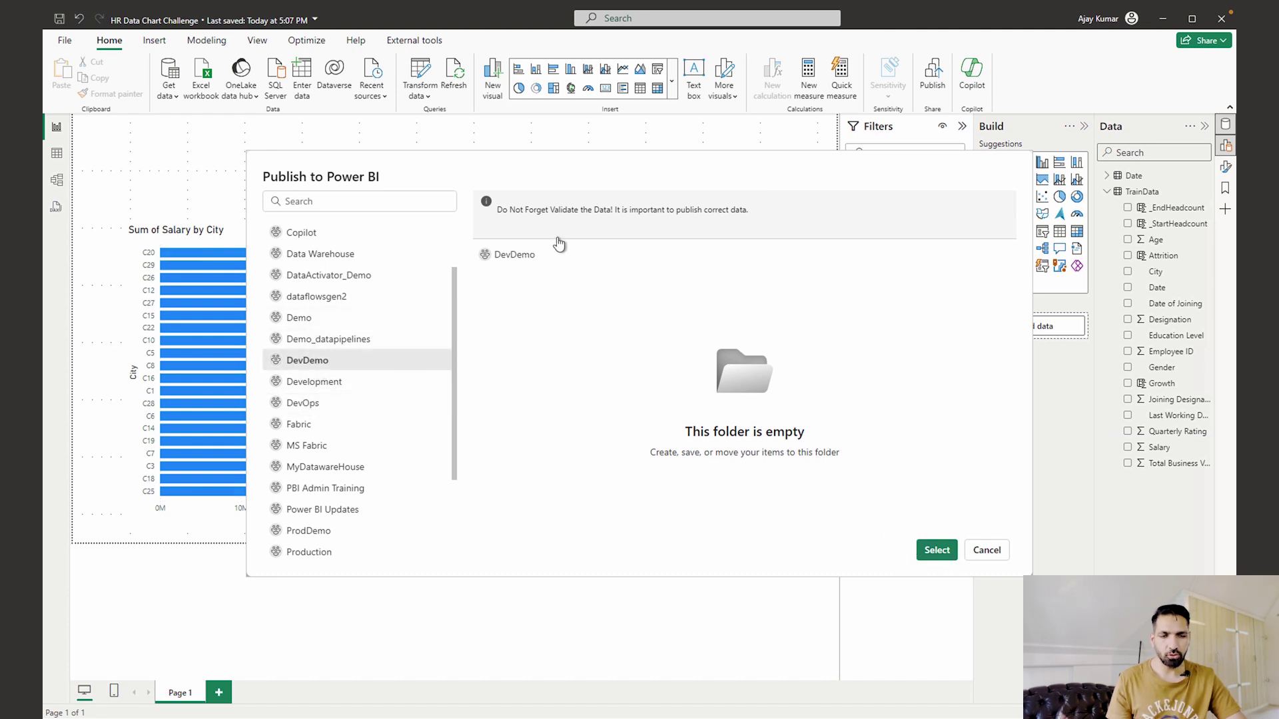
left_click(520, 310)
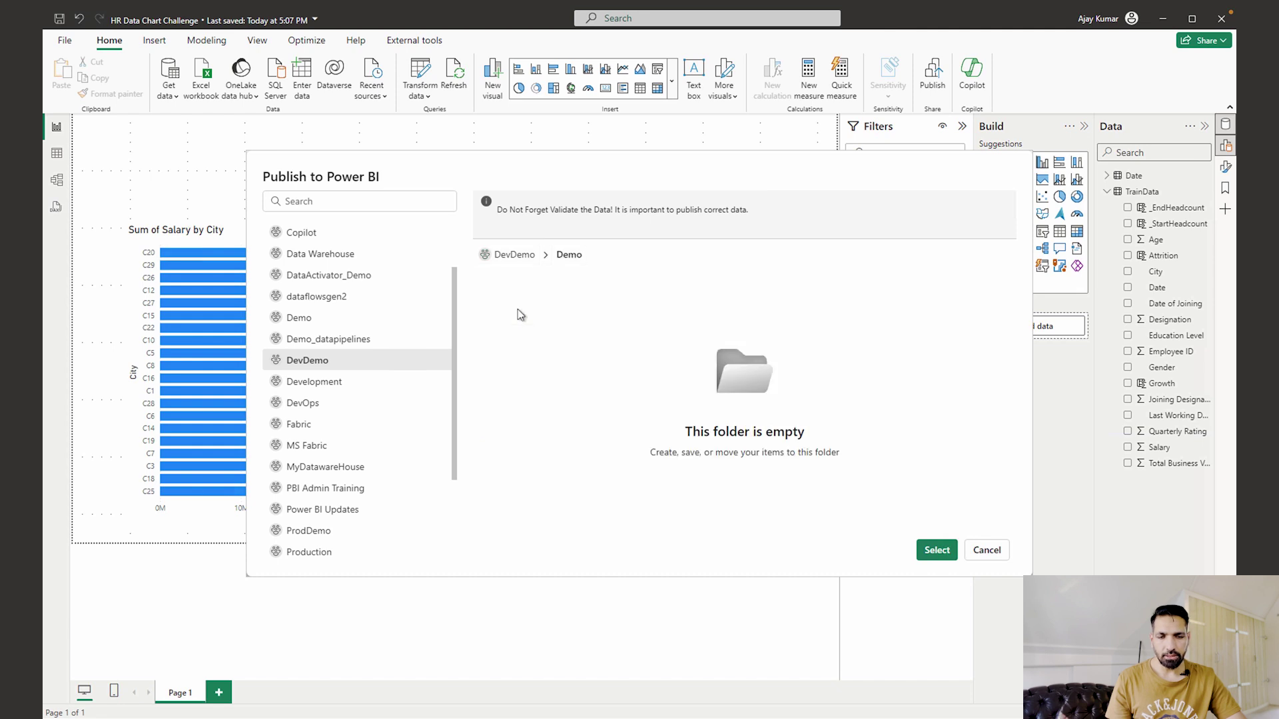
left_click(943, 552)
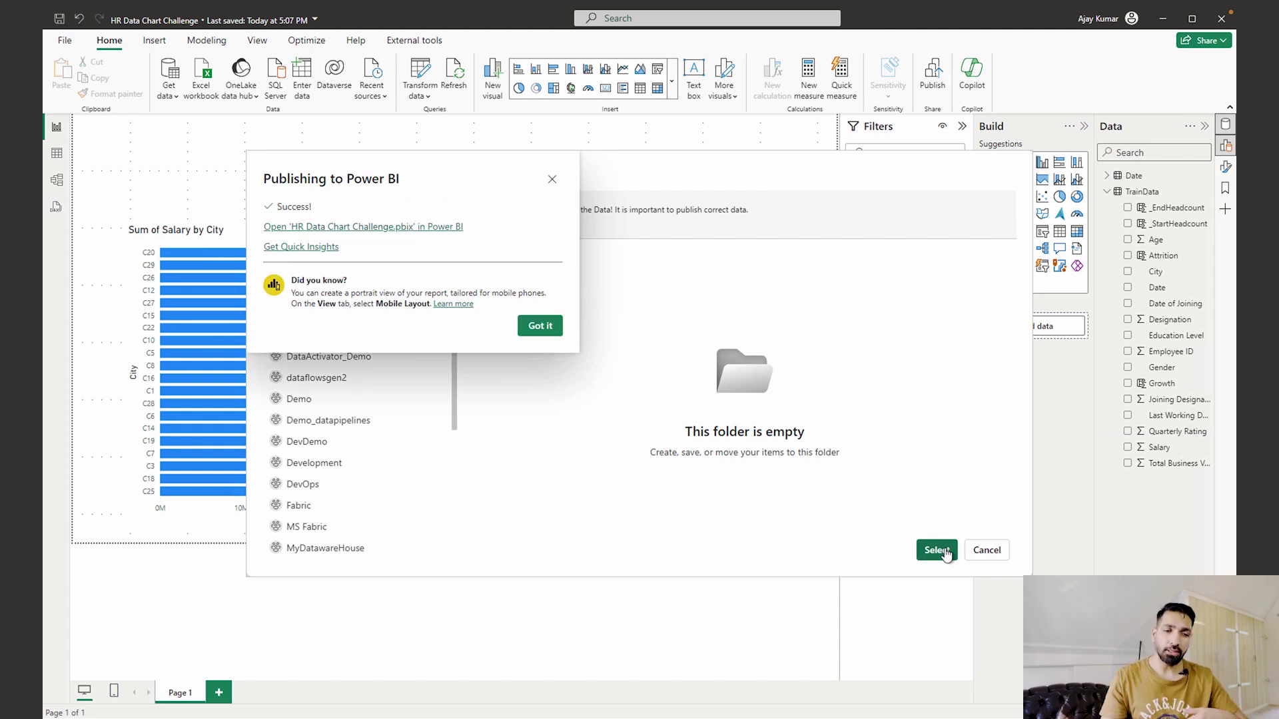
left_click(540, 327)
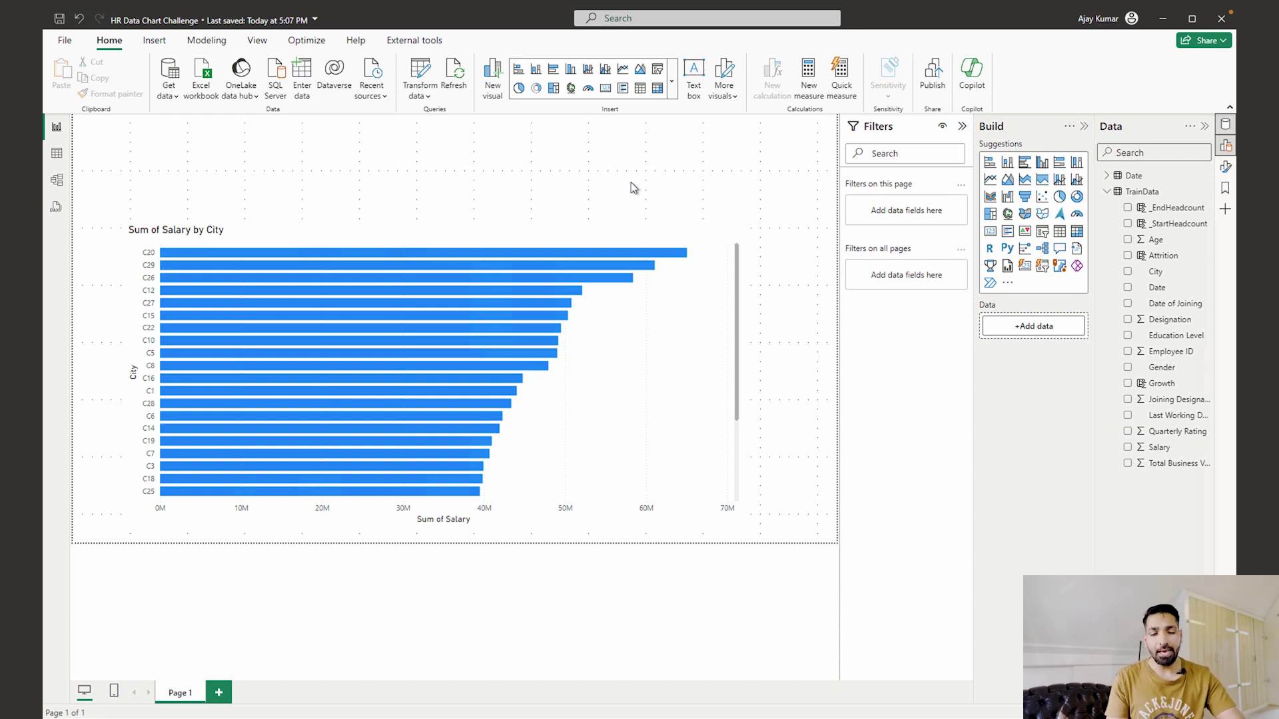
In the browser, refresh DevDemo and open the Demo folder to confirm the published report.
mouse_move(649, 711)
left_click(690, 656)
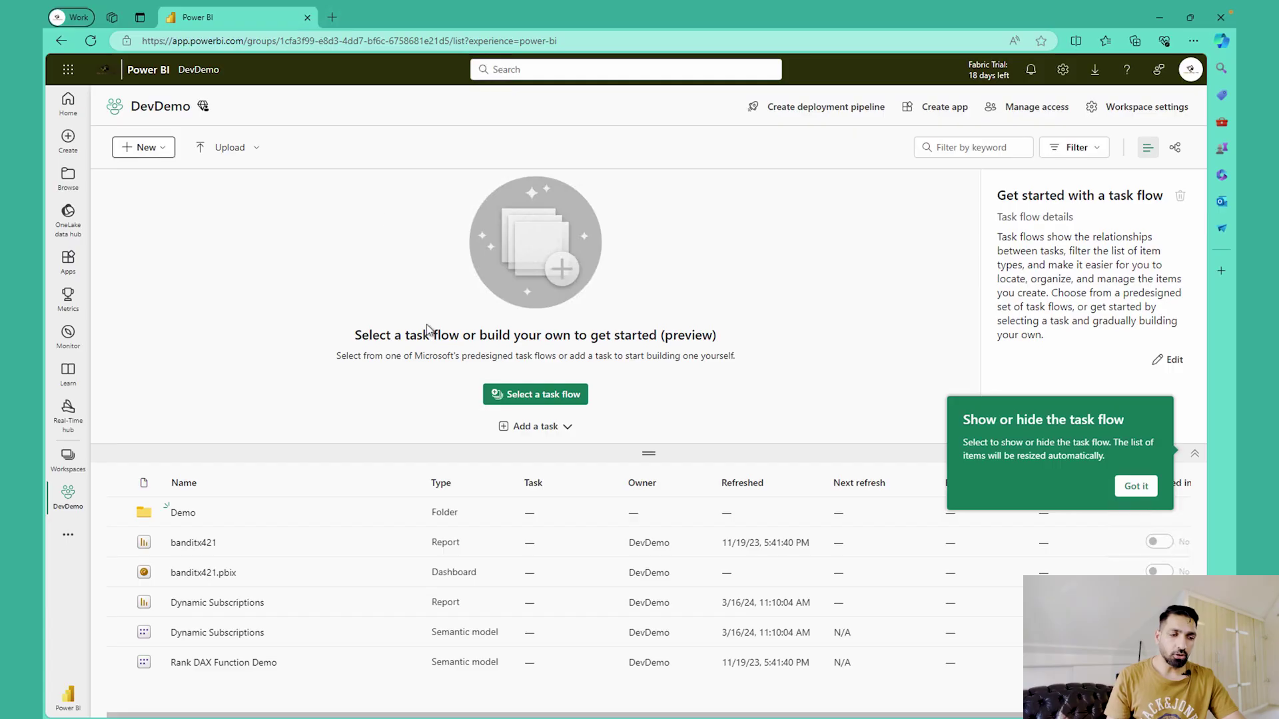
left_click(90, 41)
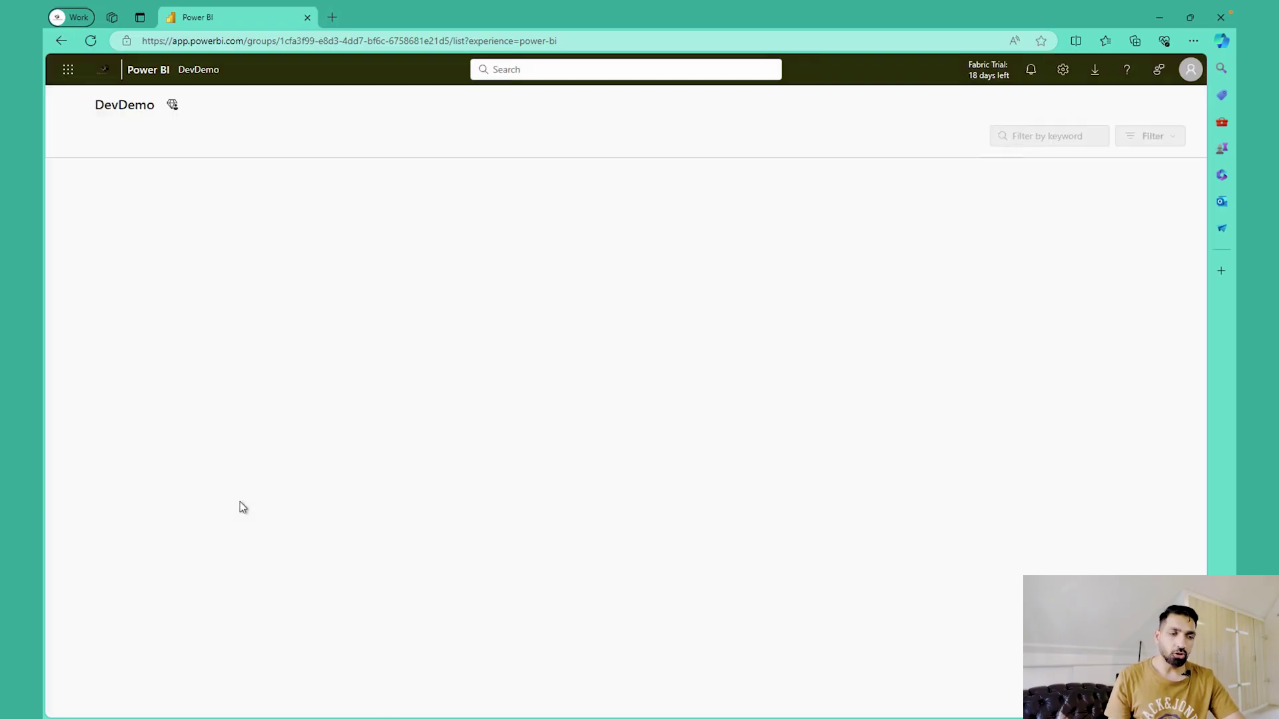
left_click(186, 513)
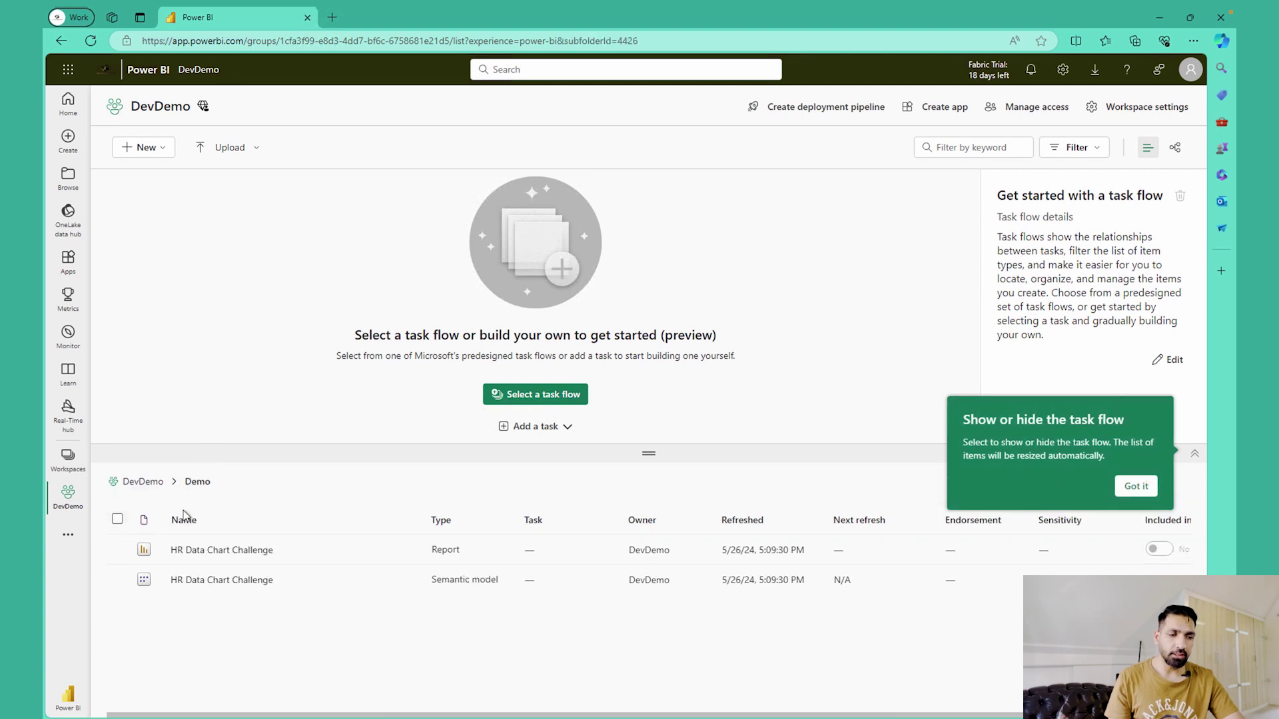